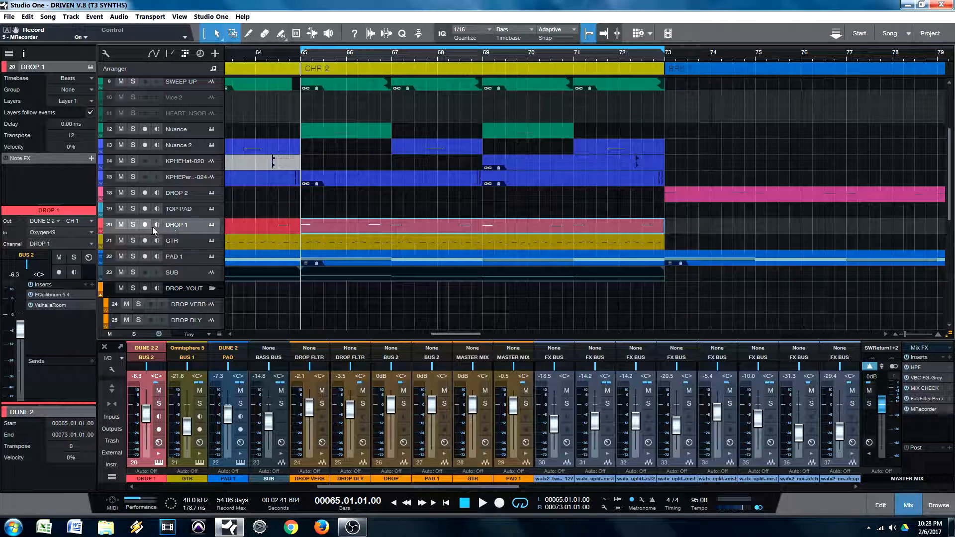
Play back the CHR 2 section from bar 65 with the full mix and stop playback.
{"action": "key", "text": "space"}
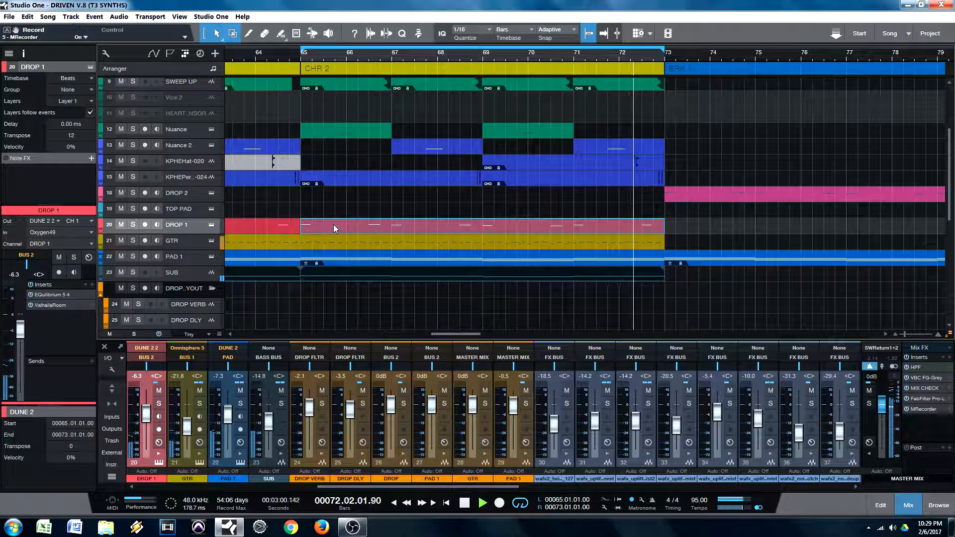
{"action": "key", "text": "space"}
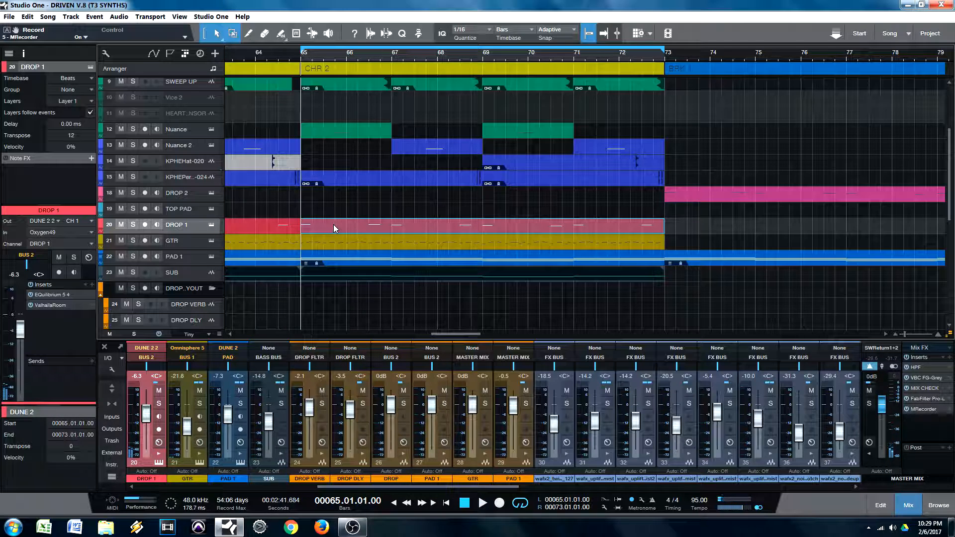
Open the VMR and EQuilibrium 5 2 inserts of the PAD 1 track together, with the VMR window pinned.
{"action": "left_click", "coordinate": [193, 259]}
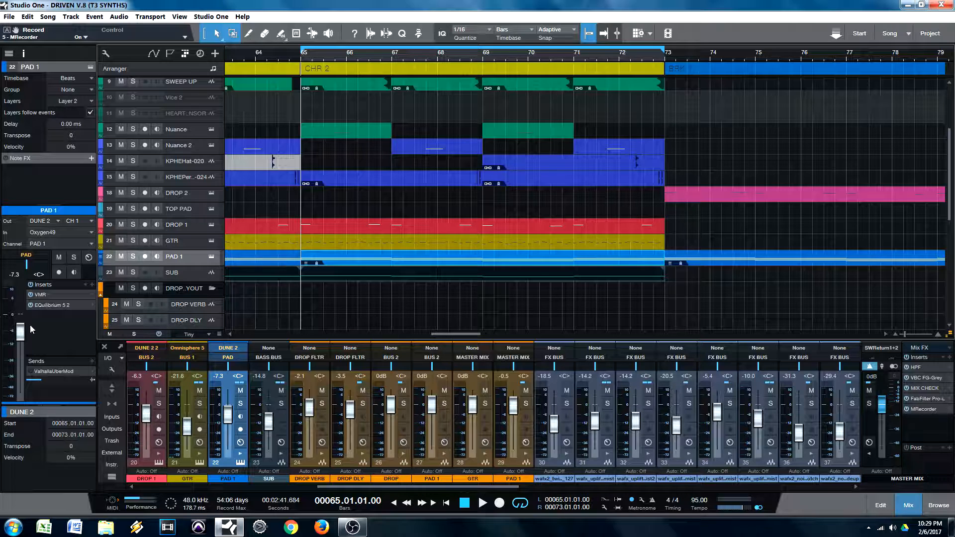
{"action": "double_click", "coordinate": [41, 295]}
{"action": "left_click_drag", "start_coordinate": [474, 110], "coordinate": [359, 8]}
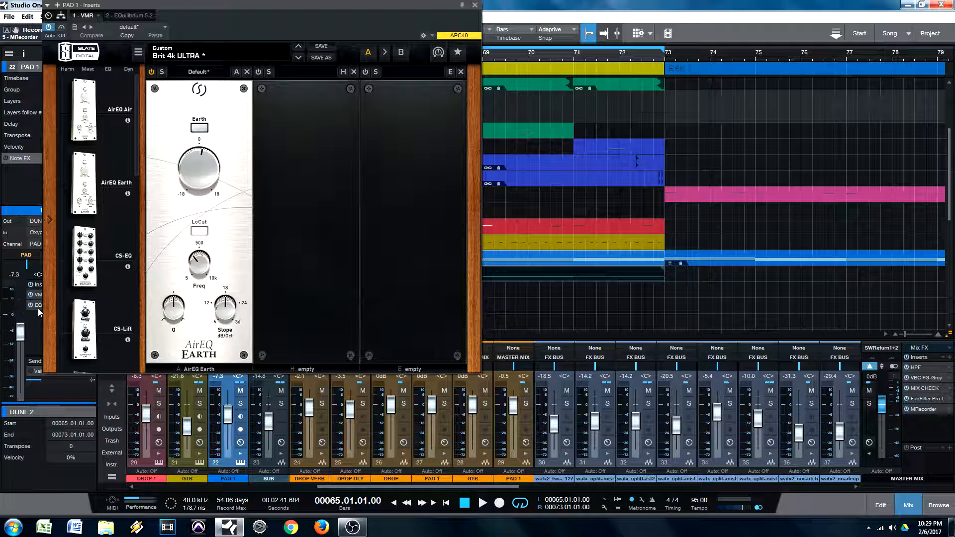
{"action": "left_click", "coordinate": [462, 5]}
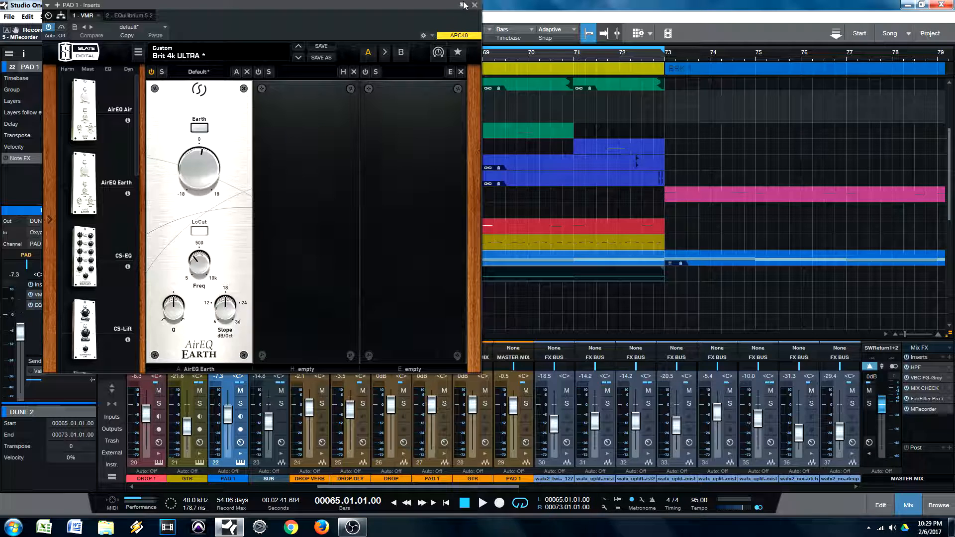
{"action": "left_click", "coordinate": [37, 305]}
{"action": "left_click_drag", "start_coordinate": [446, 130], "coordinate": [761, 93]}
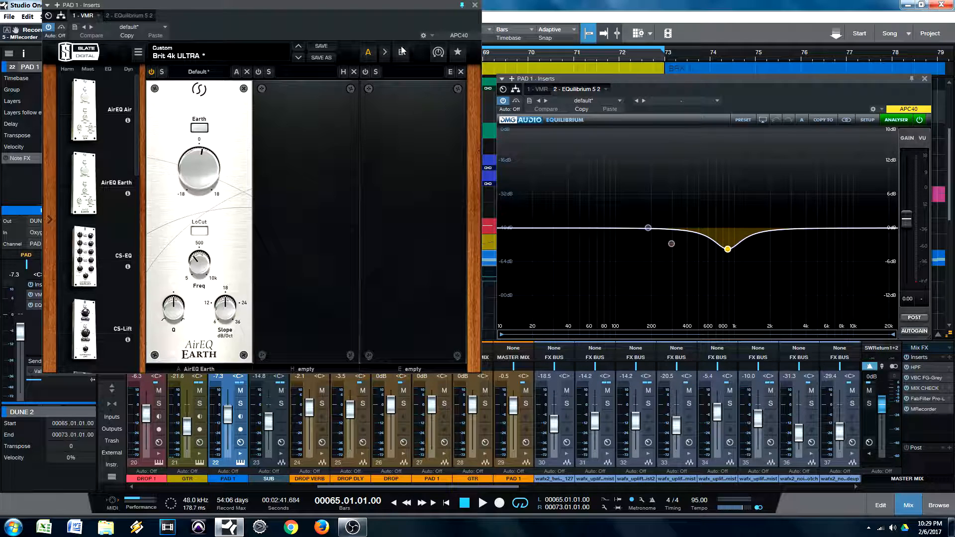
{"action": "left_click_drag", "start_coordinate": [377, 13], "coordinate": [648, 79]}
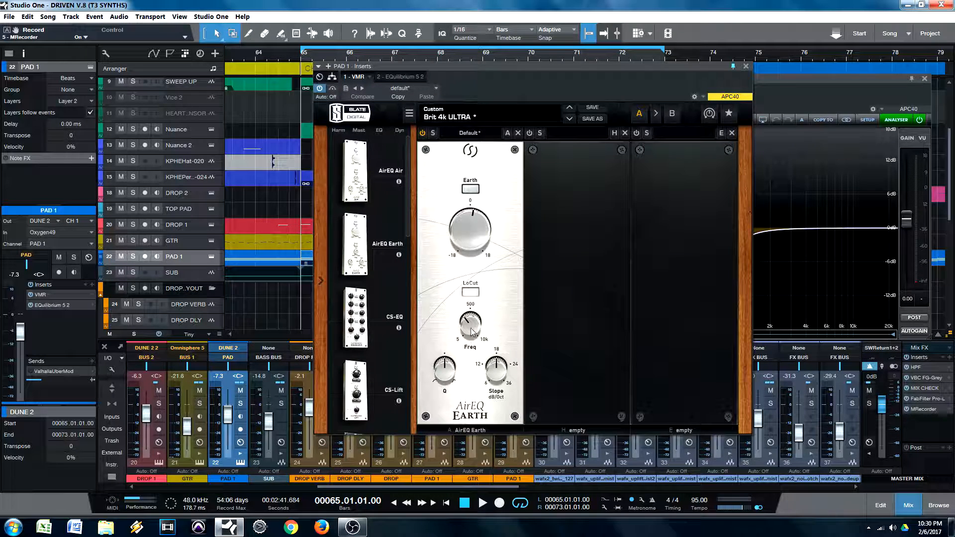
Check the low-cut frequency and slope settings of the AirEQ Earth module on PAD 1.
{"action": "mouse_move", "coordinate": [472, 328]}
{"action": "mouse_move", "coordinate": [500, 373]}
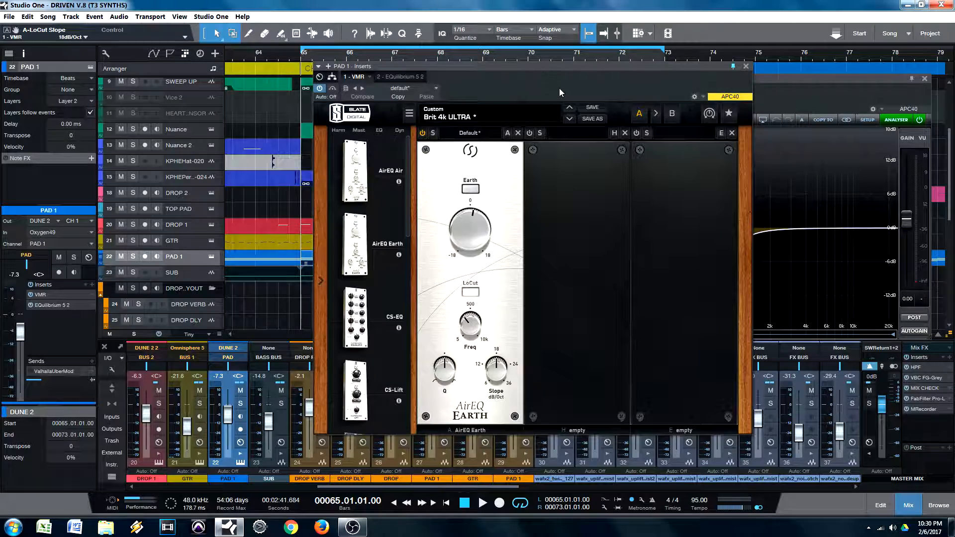
{"action": "left_click_drag", "start_coordinate": [559, 89], "coordinate": [346, 73]}
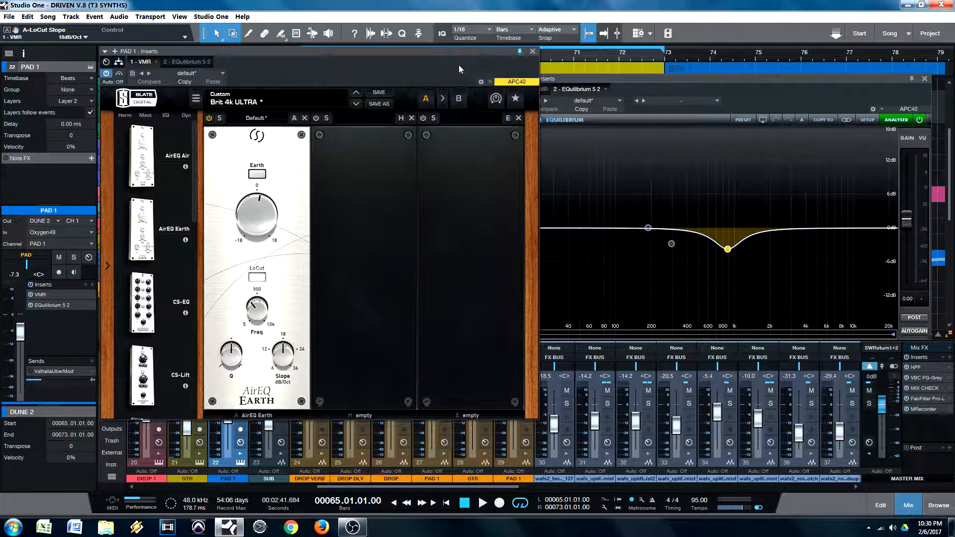
{"action": "left_click_drag", "start_coordinate": [459, 65], "coordinate": [721, 73]}
Solo PAD 1 and play the section from bar 65, comparing the sound with the AirEQ Earth module off and on.
{"action": "left_click", "coordinate": [133, 257]}
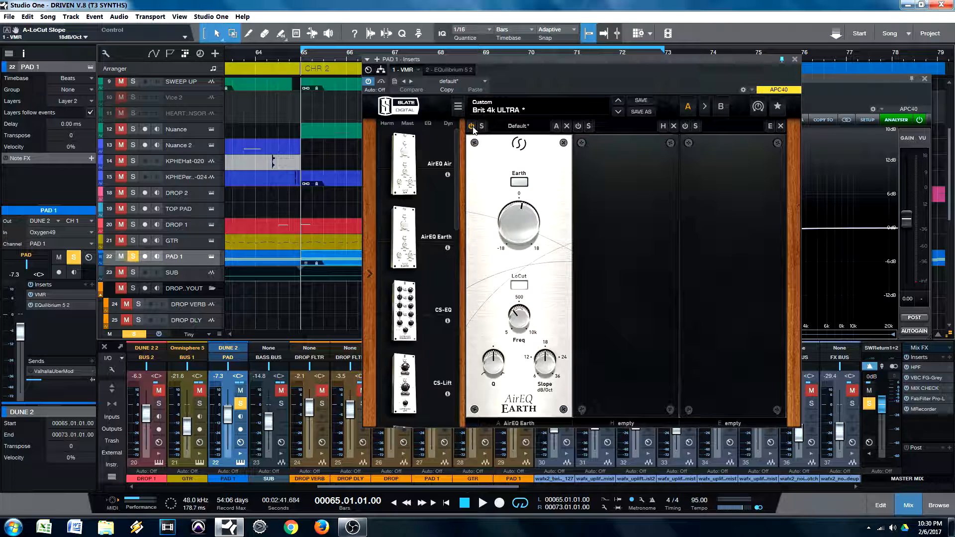
{"action": "key", "text": "space"}
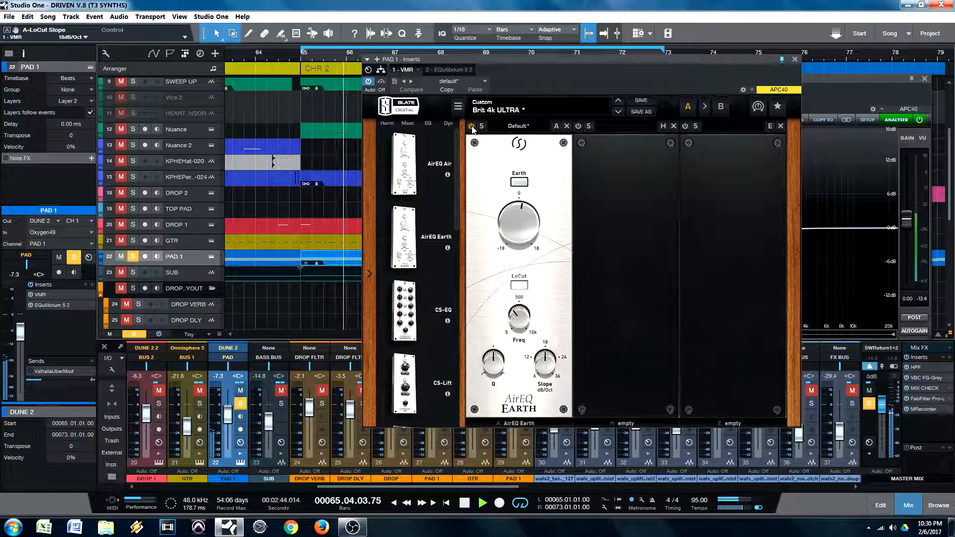
{"action": "left_click", "coordinate": [472, 126]}
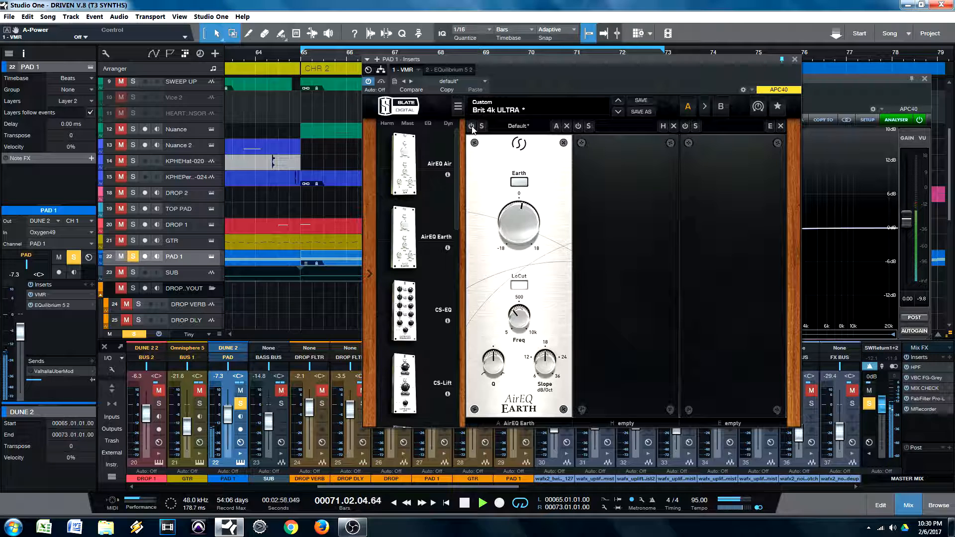
{"action": "left_click", "coordinate": [472, 127]}
{"action": "key", "text": "space"}
Select the SUB track and examine the AirEQ Earth low-cut frequency used on PAD 1, keeping the EQuilibrium curve in view.
{"action": "left_click_drag", "start_coordinate": [497, 59], "coordinate": [263, 10]}
{"action": "left_click_drag", "start_coordinate": [328, 26], "coordinate": [515, 31]}
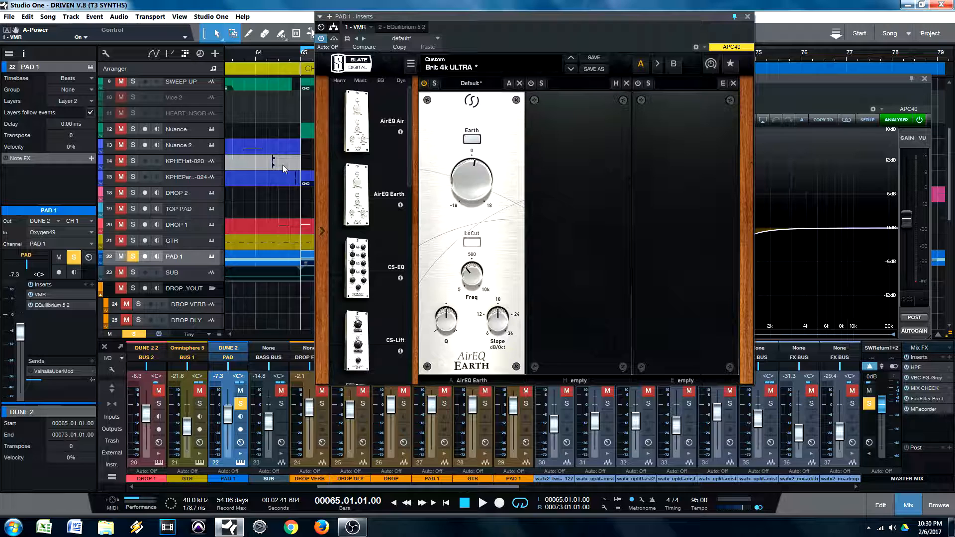
{"action": "left_click", "coordinate": [189, 274]}
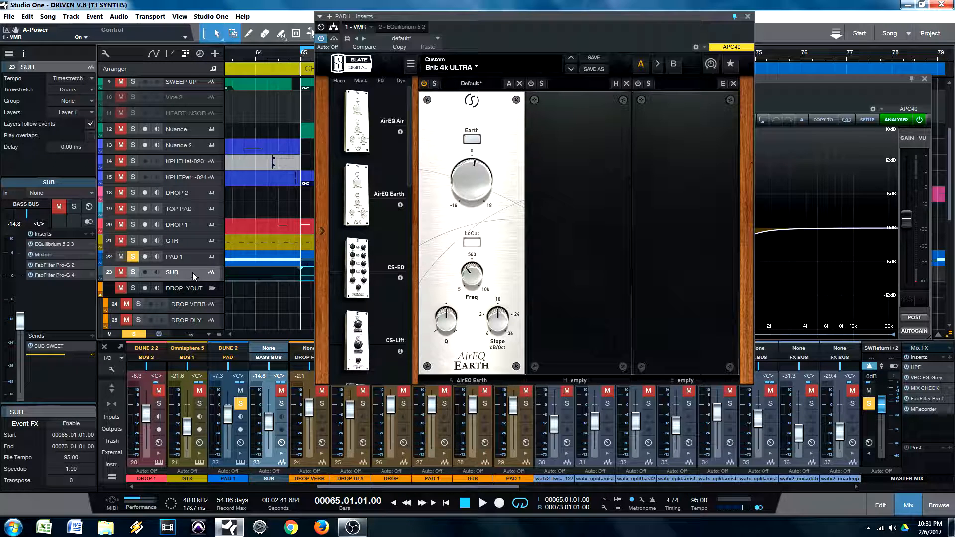
{"action": "left_click", "coordinate": [469, 278]}
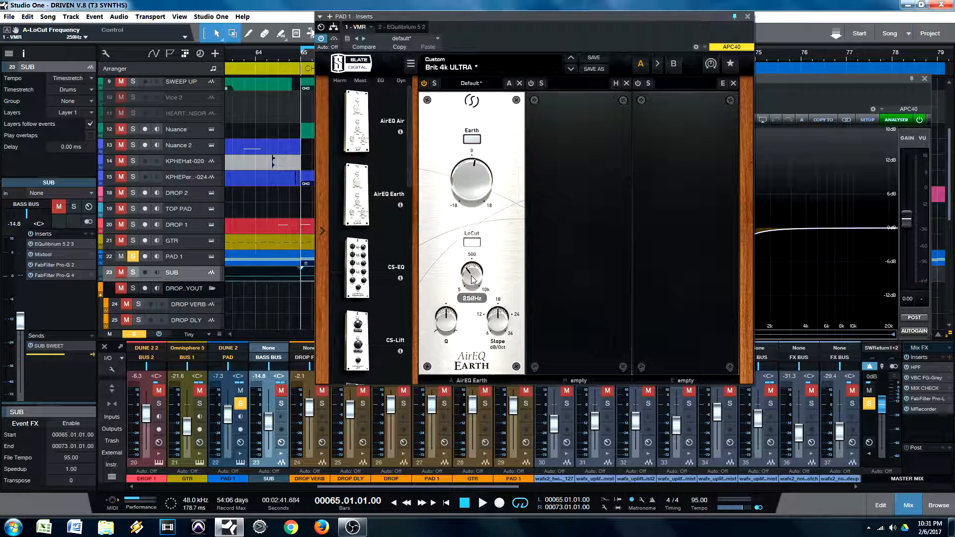
{"action": "left_click_drag", "start_coordinate": [551, 37], "coordinate": [415, 29]}
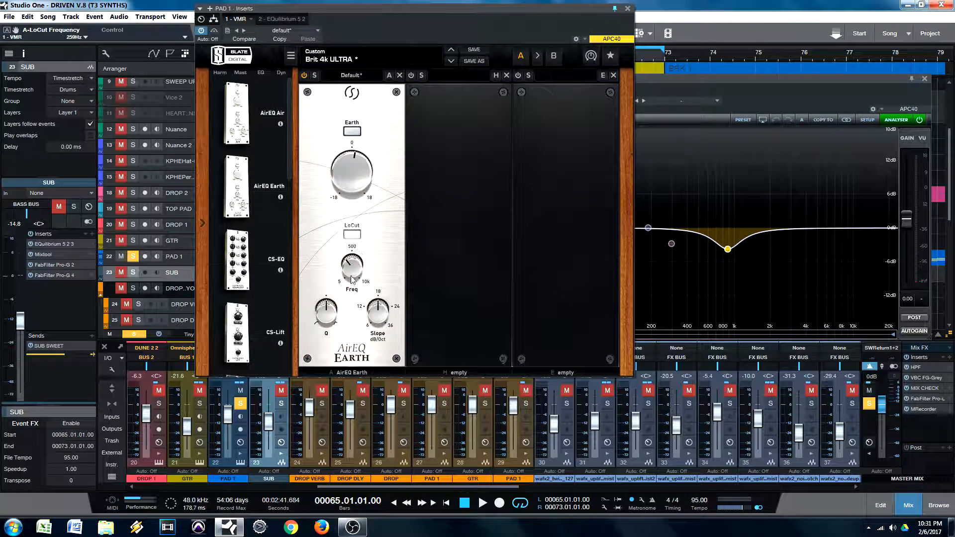
{"action": "left_click", "coordinate": [353, 265]}
{"action": "mouse_move", "coordinate": [358, 272]}
{"action": "left_click_drag", "start_coordinate": [568, 32], "coordinate": [410, 41]}
Inspect PAD 1's EQuilibrium peak band, close the VMR window and take PAD 1 out of solo.
{"action": "mouse_move", "coordinate": [731, 253]}
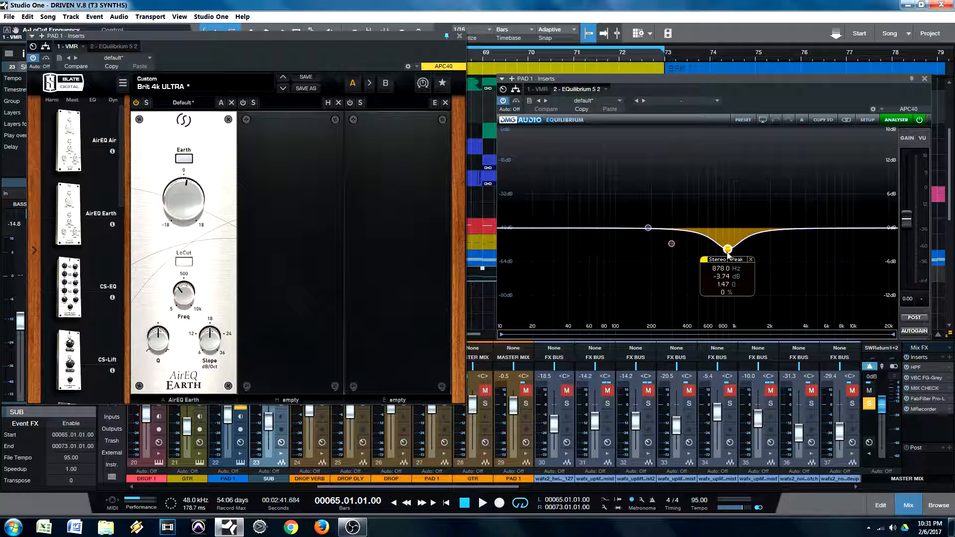
{"action": "left_click", "coordinate": [460, 36]}
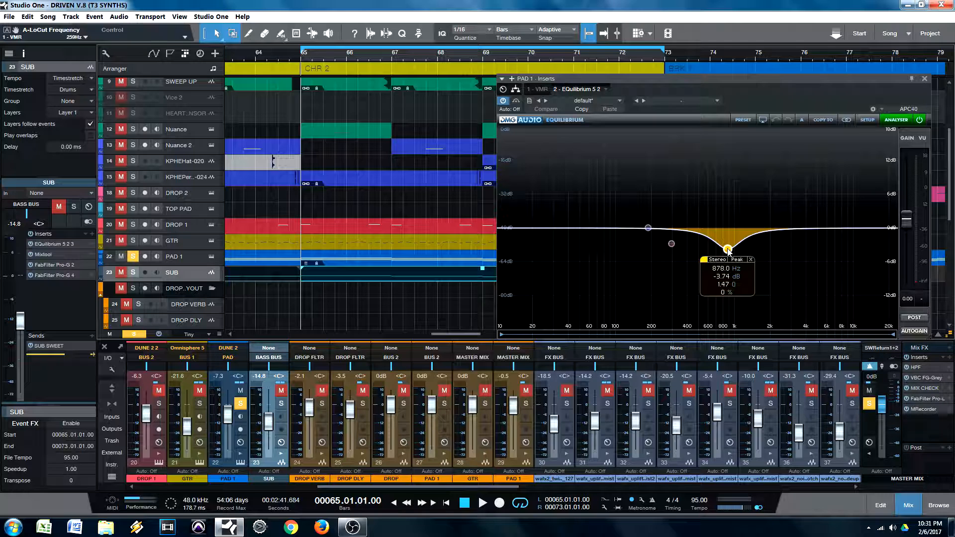
{"action": "left_click", "coordinate": [133, 257]}
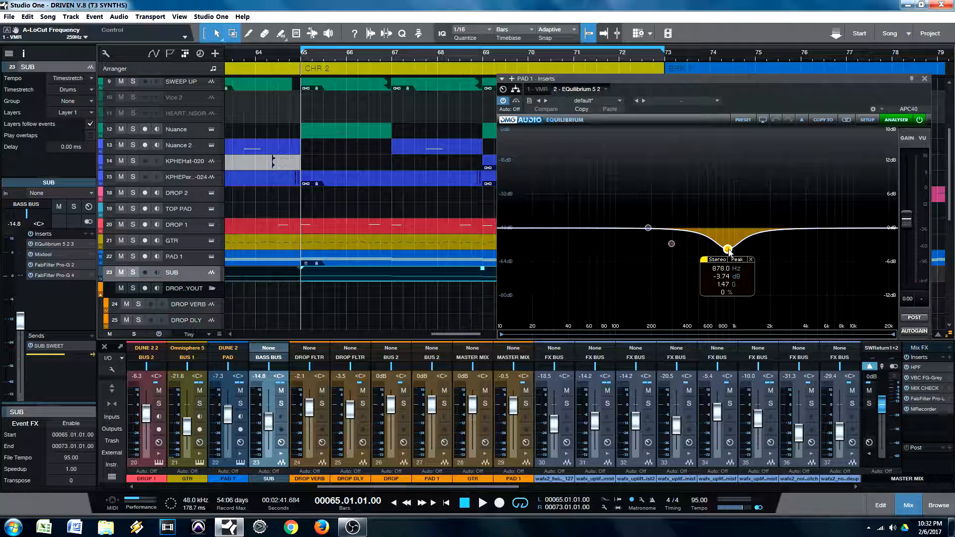
Play the full mix from bar 65, comparing PAD 1's 878 Hz peak cut on and off, and leave the band enabled.
{"action": "key", "text": "space"}
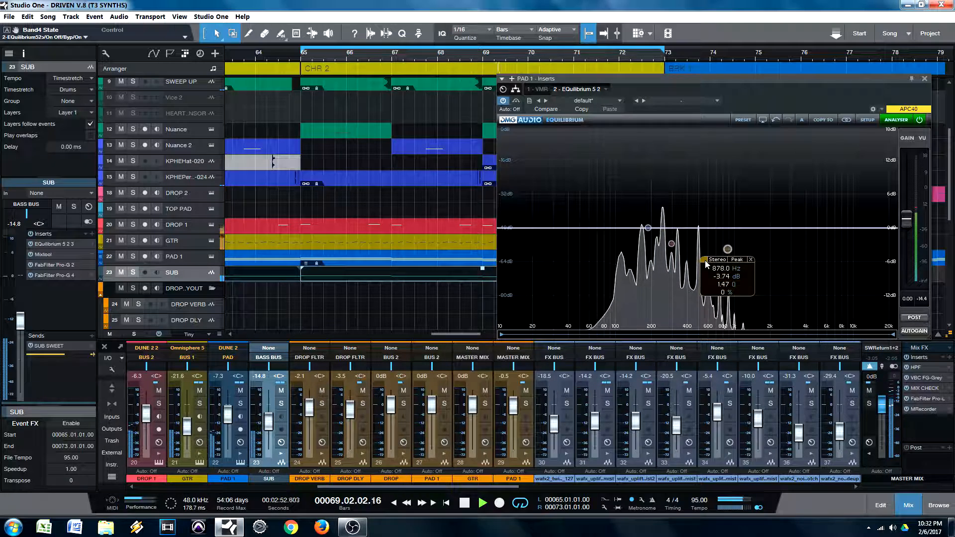
{"action": "left_click", "coordinate": [706, 260]}
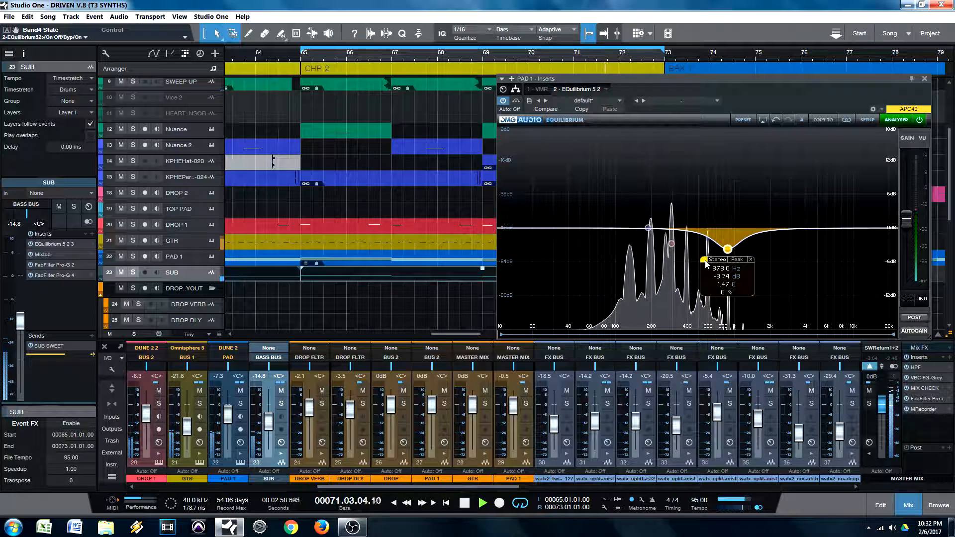
{"action": "left_click", "coordinate": [706, 261]}
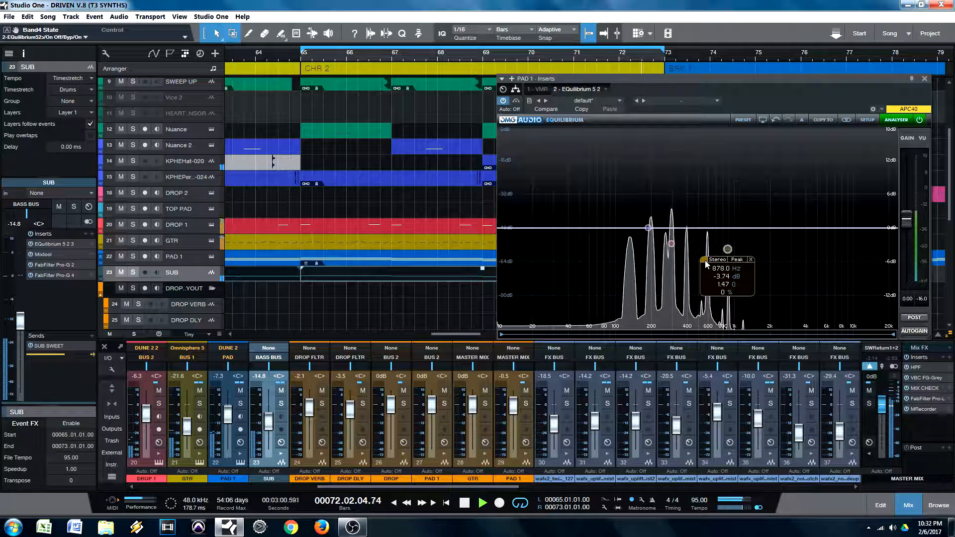
{"action": "key", "text": "space"}
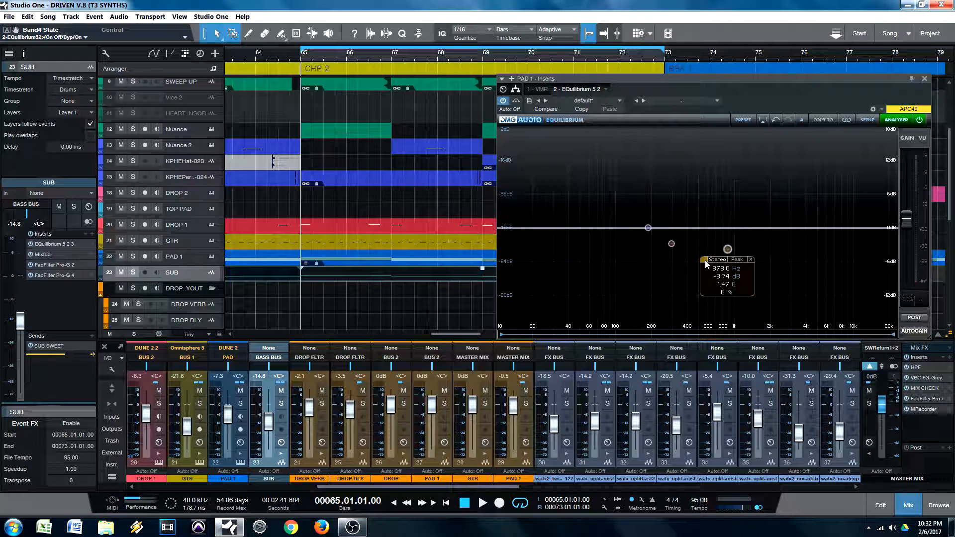
{"action": "left_click", "coordinate": [727, 249]}
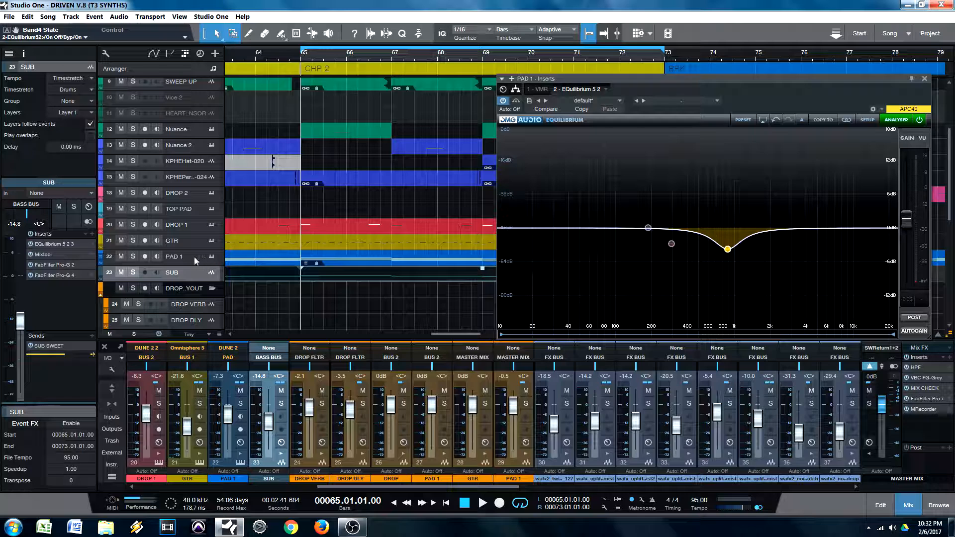
Close PAD 1's equalizer window and audition the GTR track, first soloed and then in the full mix.
{"action": "left_click", "coordinate": [192, 242]}
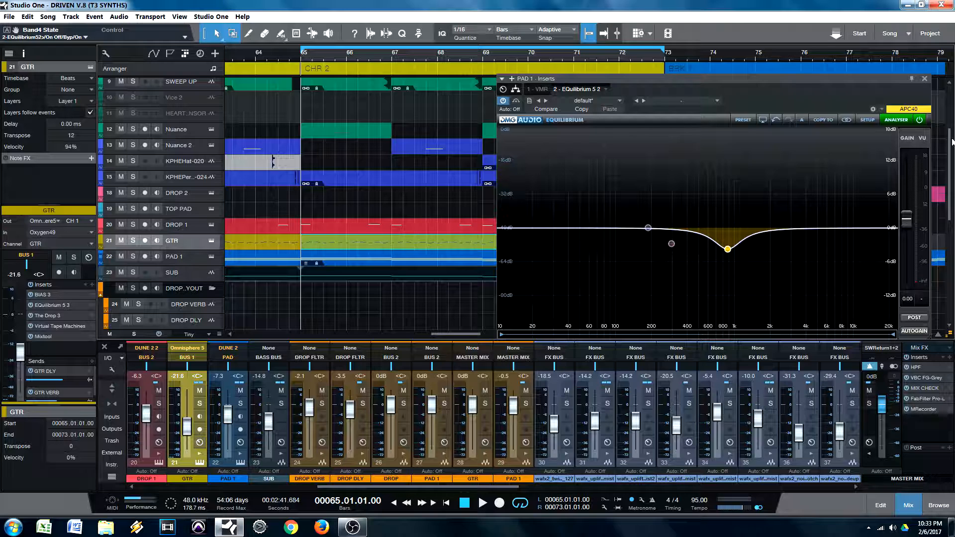
{"action": "left_click", "coordinate": [925, 79]}
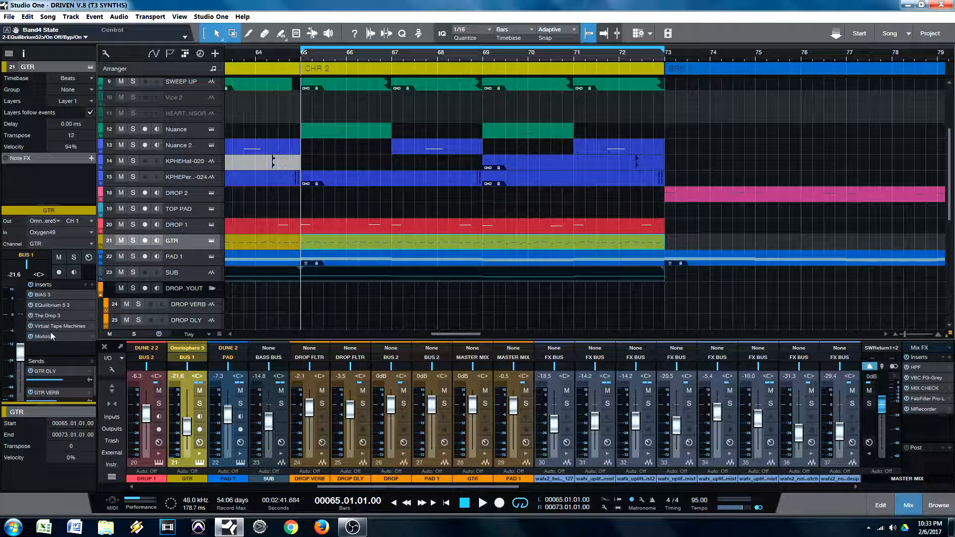
{"action": "left_click", "coordinate": [133, 241]}
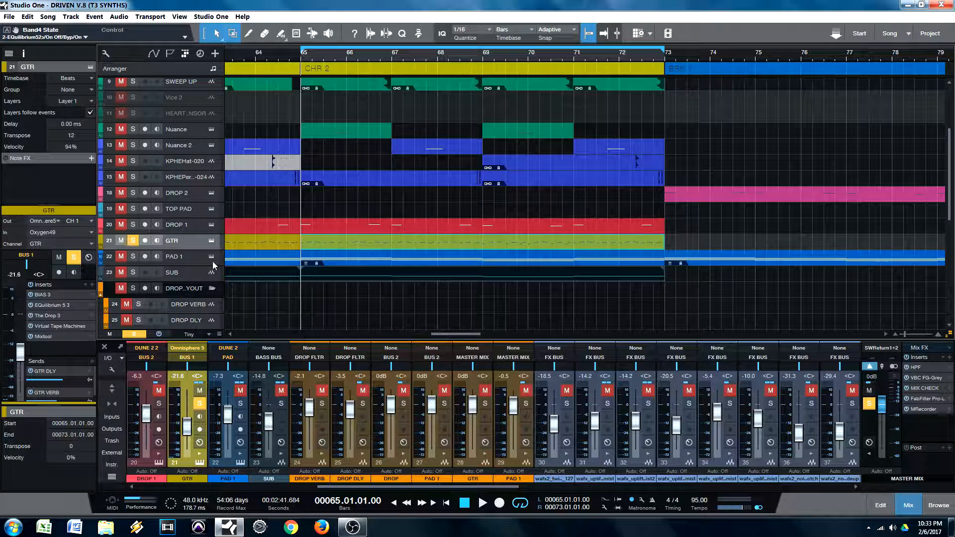
{"action": "key", "text": "space"}
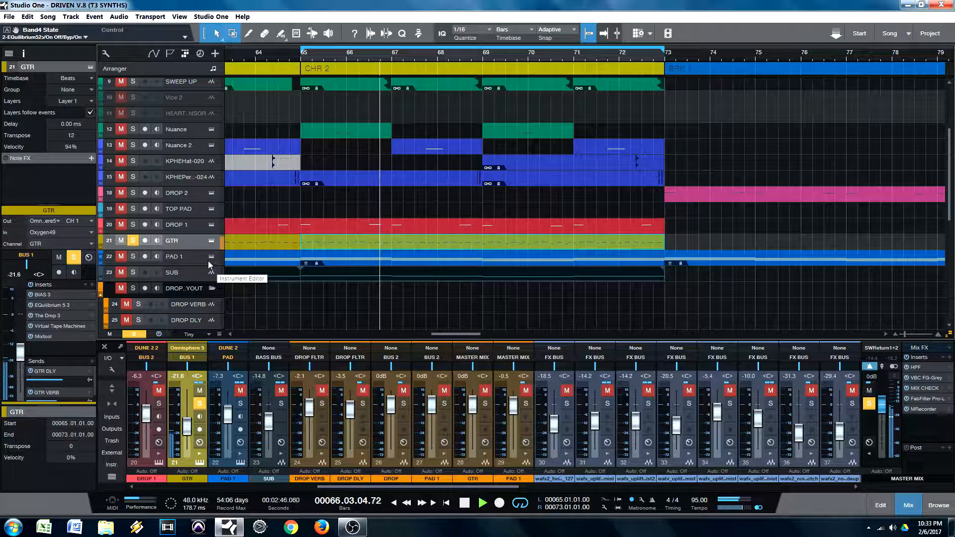
{"action": "left_click", "coordinate": [133, 241]}
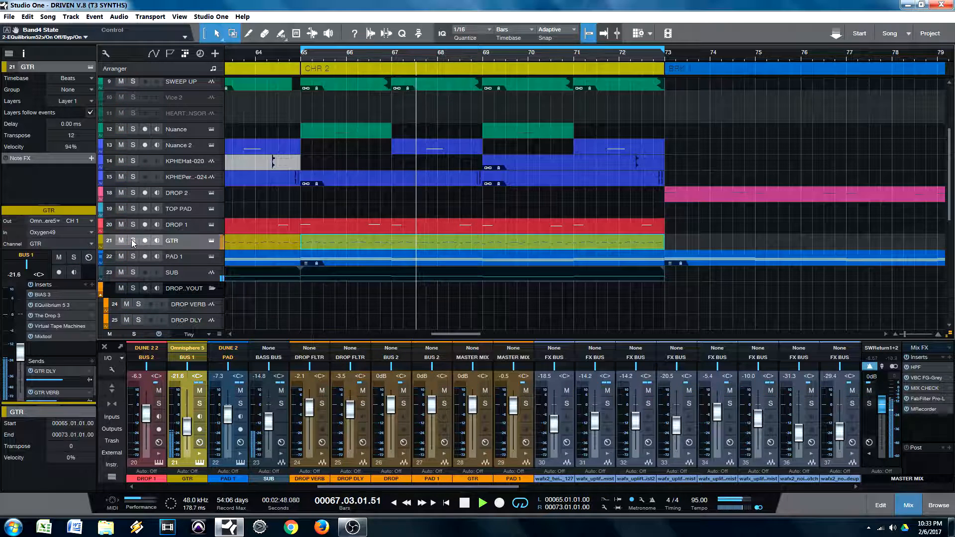
{"action": "key", "text": "space"}
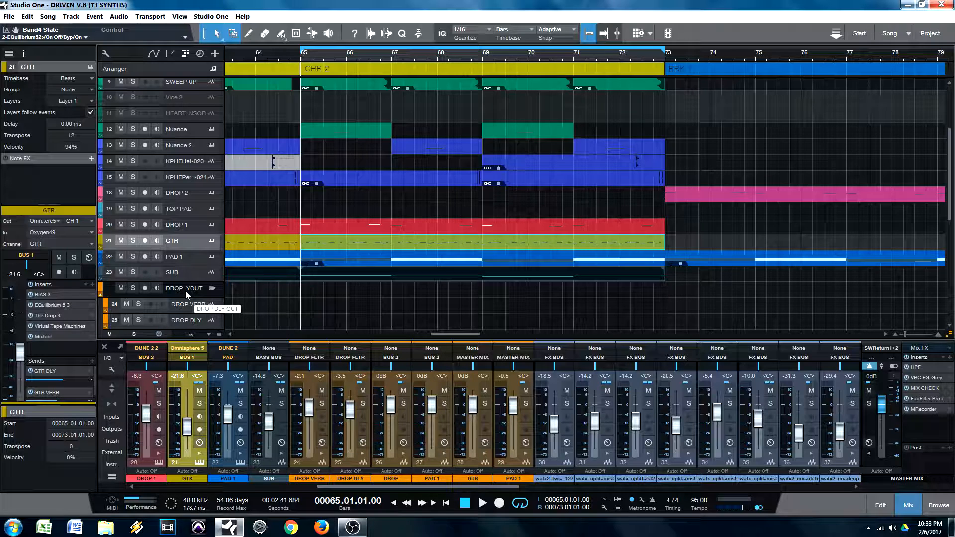
Open the GTR track's BIAS 3 insert to review its Keyboard Amp settings, and close the plug-in window.
{"action": "left_click", "coordinate": [43, 294]}
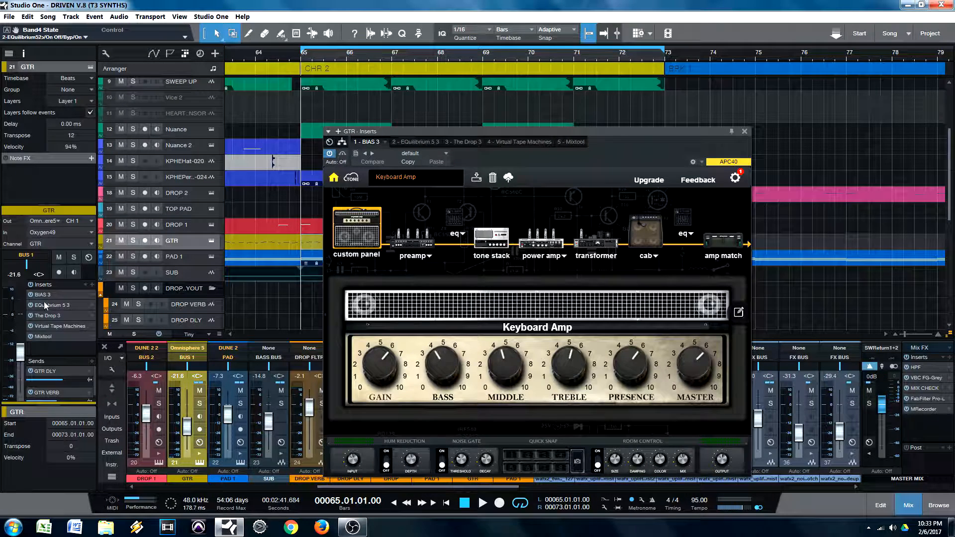
{"action": "left_click_drag", "start_coordinate": [448, 131], "coordinate": [429, 76]}
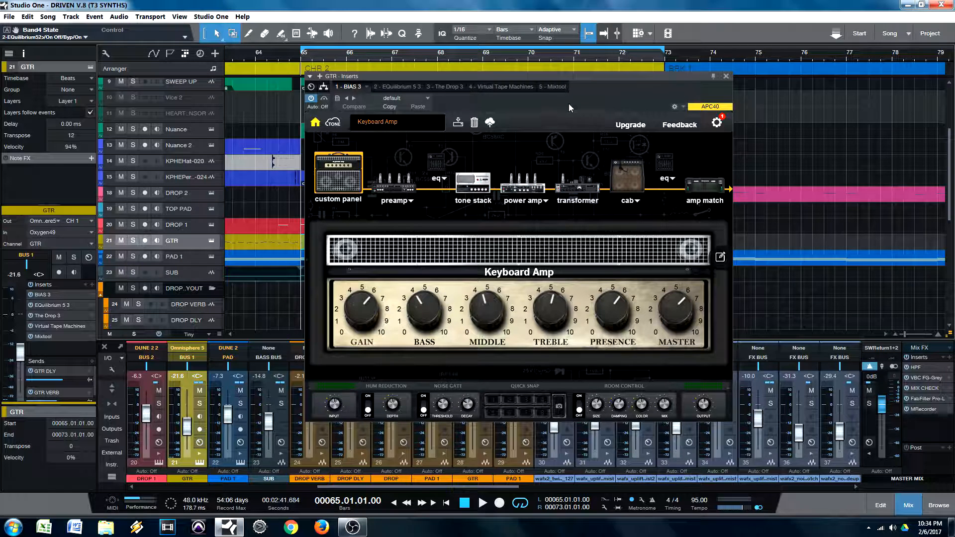
{"action": "left_click_drag", "start_coordinate": [568, 105], "coordinate": [541, 104]}
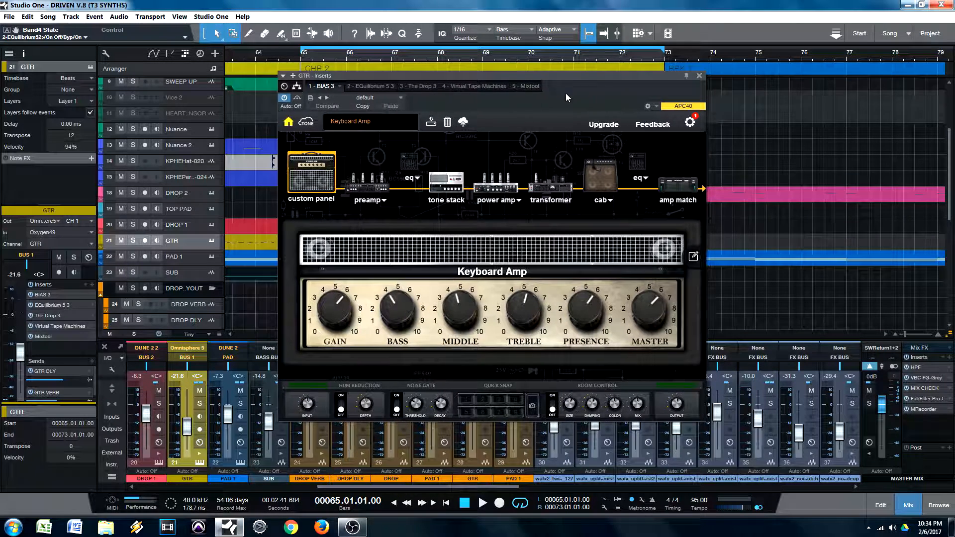
{"action": "left_click", "coordinate": [700, 77]}
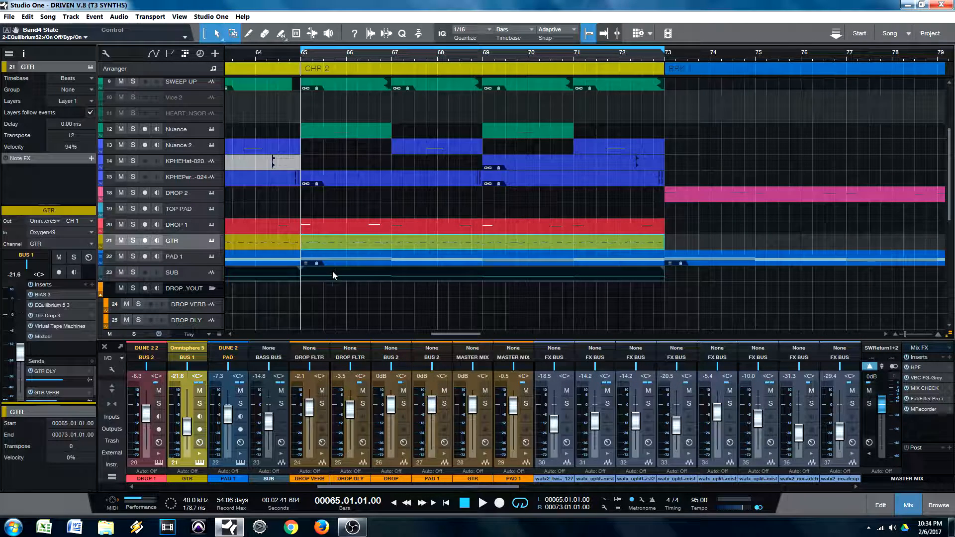
Open the GTR track's EQuilibrium 5 3 insert and place its window clear of the track list to examine the EQ curve.
{"action": "left_click", "coordinate": [49, 303]}
{"action": "left_click_drag", "start_coordinate": [597, 131], "coordinate": [763, 107]}
{"action": "left_click_drag", "start_coordinate": [780, 68], "coordinate": [747, 59]}
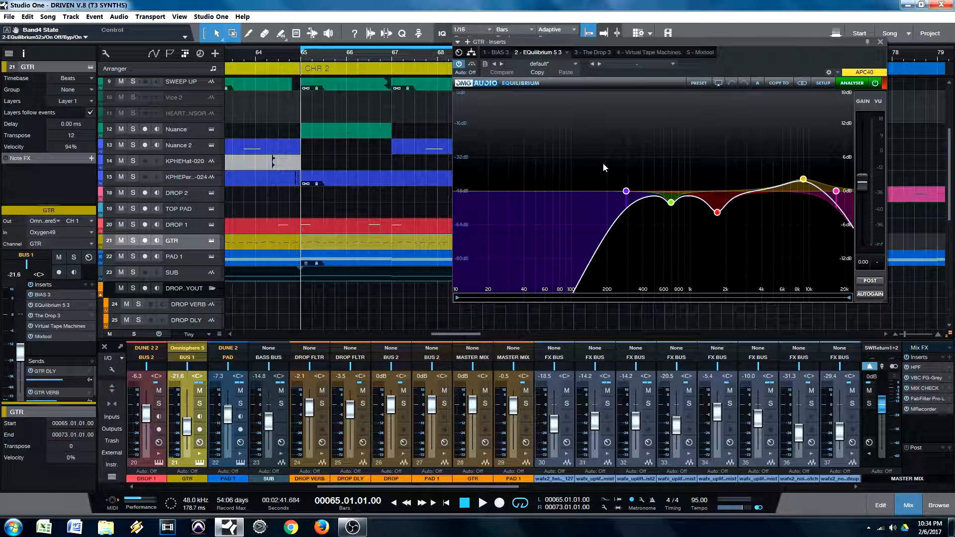
Play the mix from bar 65, comparing GTR's 289.2 Hz high-pass filter on and off, and leave the filter enabled.
{"action": "mouse_move", "coordinate": [626, 191]}
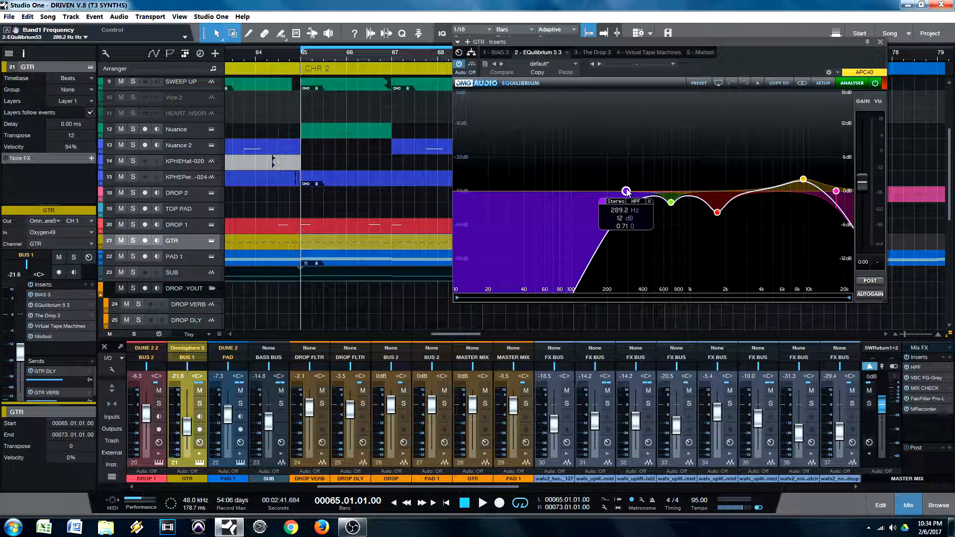
{"action": "key", "text": "space"}
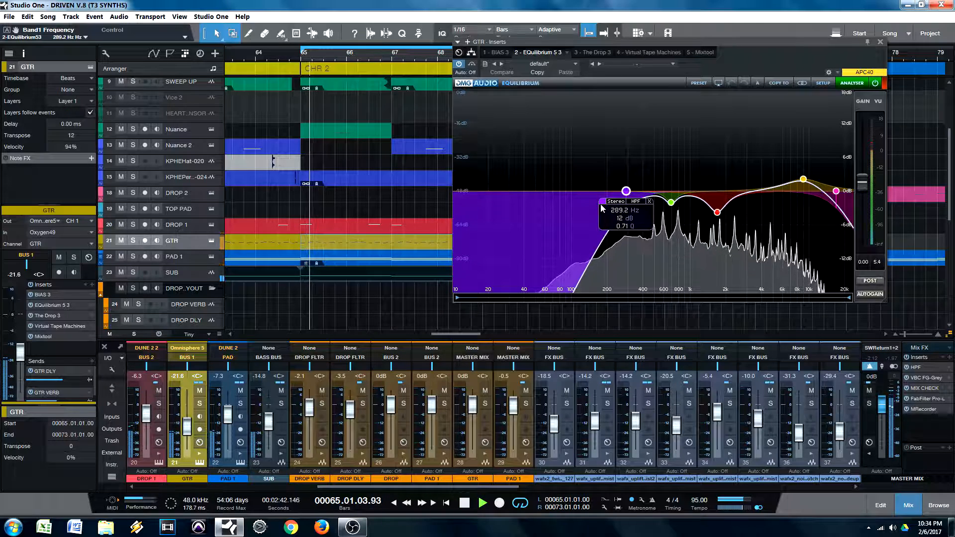
{"action": "left_click", "coordinate": [603, 202]}
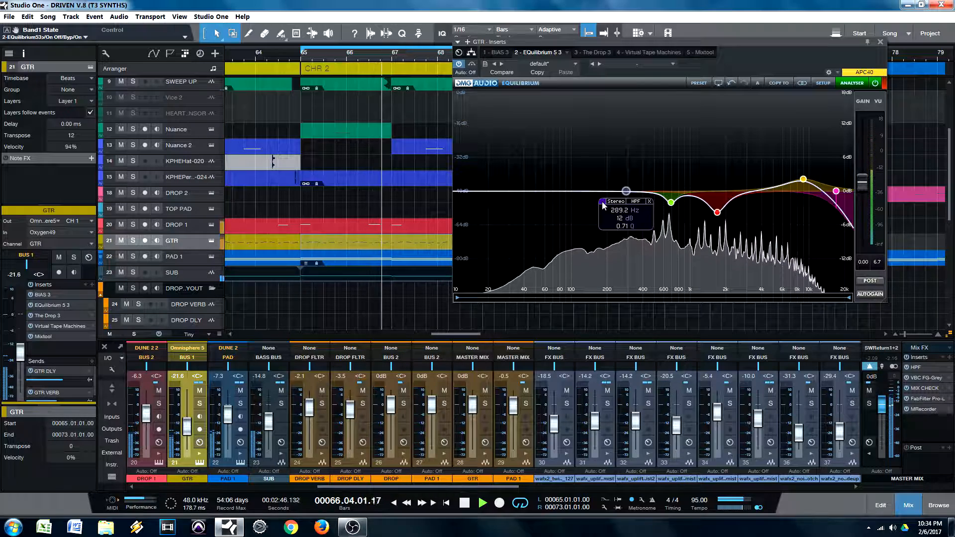
{"action": "left_click", "coordinate": [603, 202]}
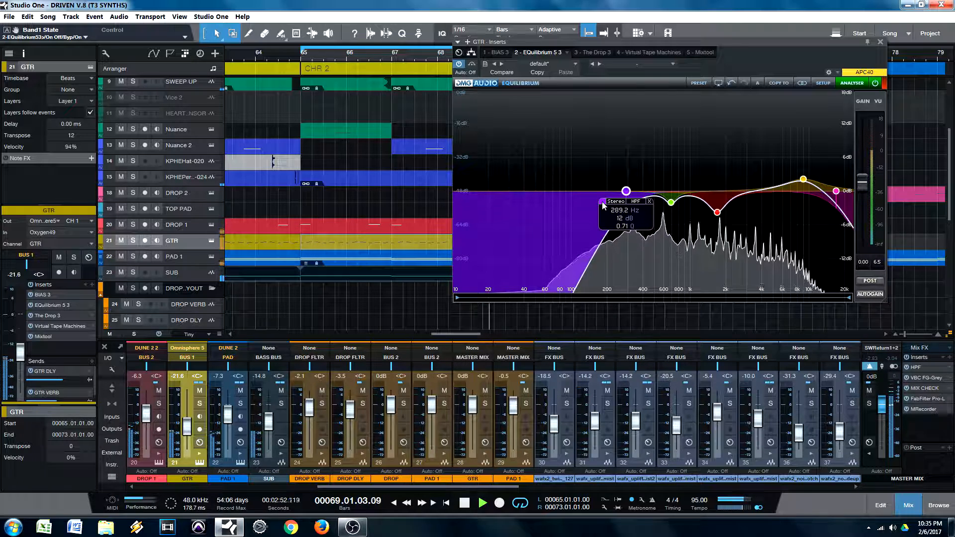
{"action": "left_click", "coordinate": [603, 202]}
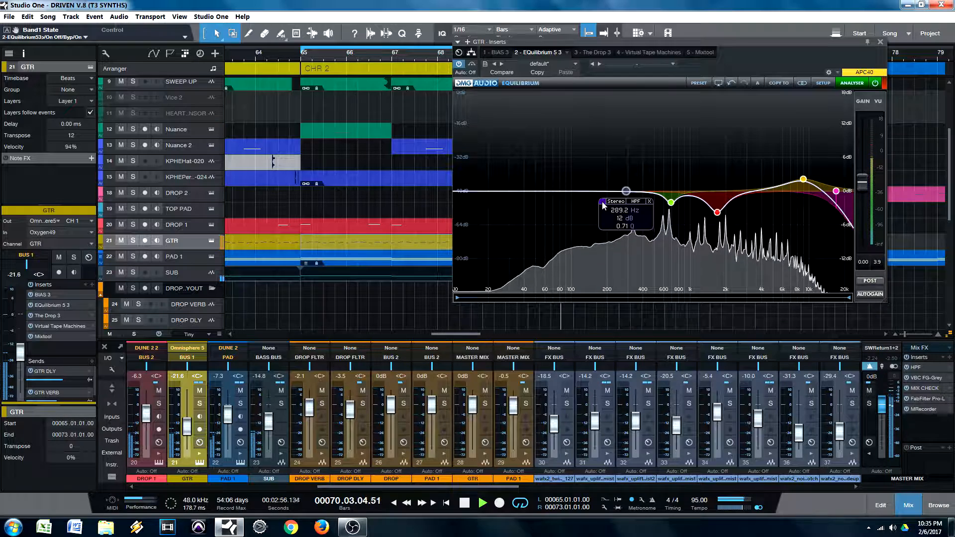
{"action": "left_click", "coordinate": [603, 203]}
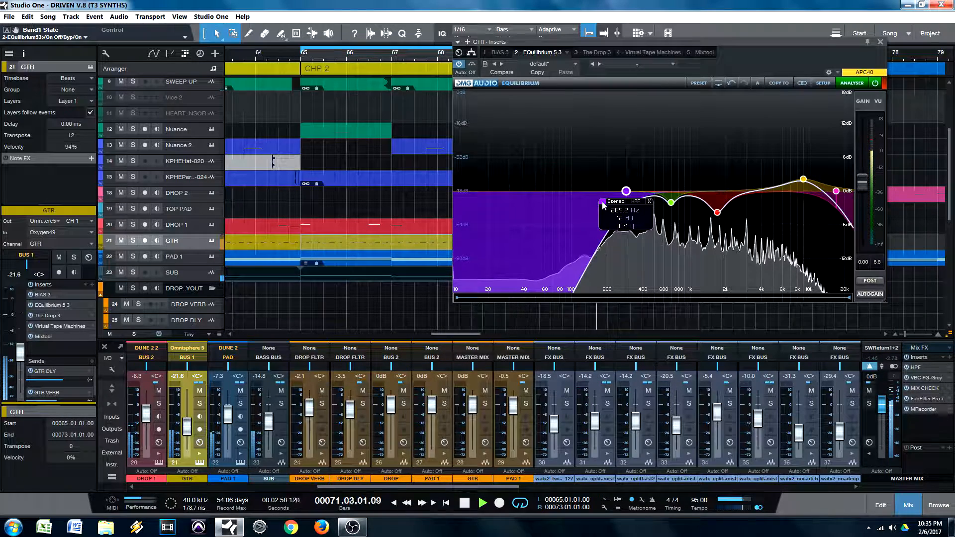
{"action": "key", "text": "space"}
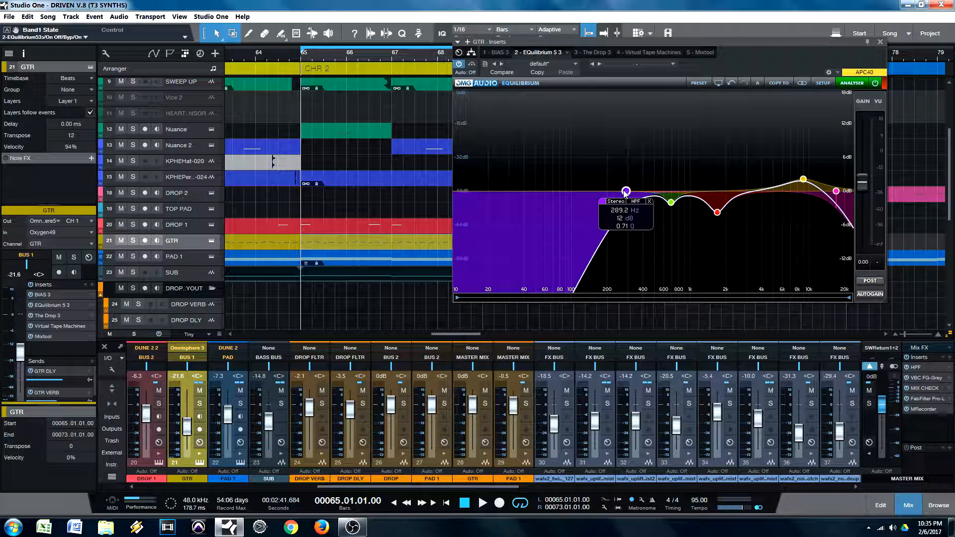
Select GTR's two midrange peak cuts together, play from bar 65 comparing them on and off, and leave both enabled.
{"action": "scroll", "coordinate": [641, 198], "scroll_direction": "down", "scroll_amount": 2}
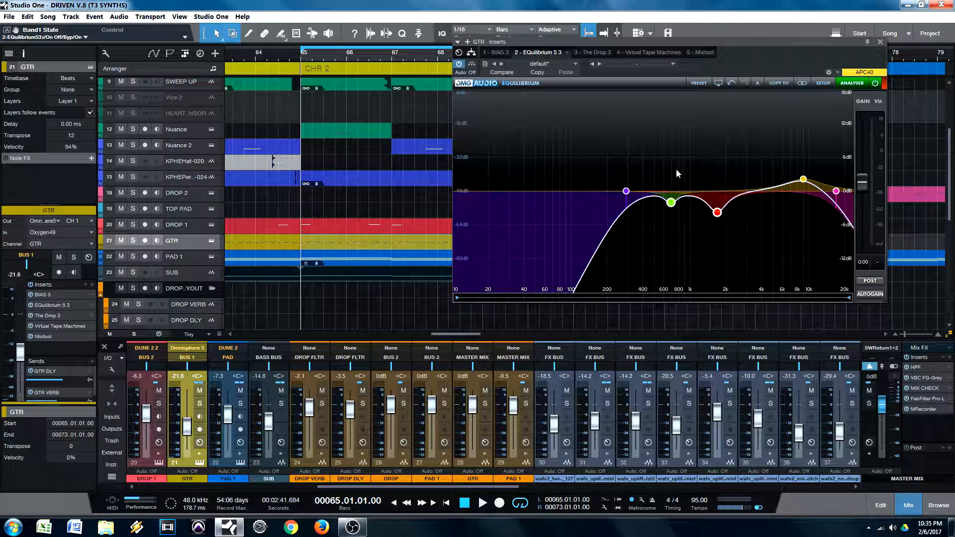
{"action": "mouse_move", "coordinate": [672, 209]}
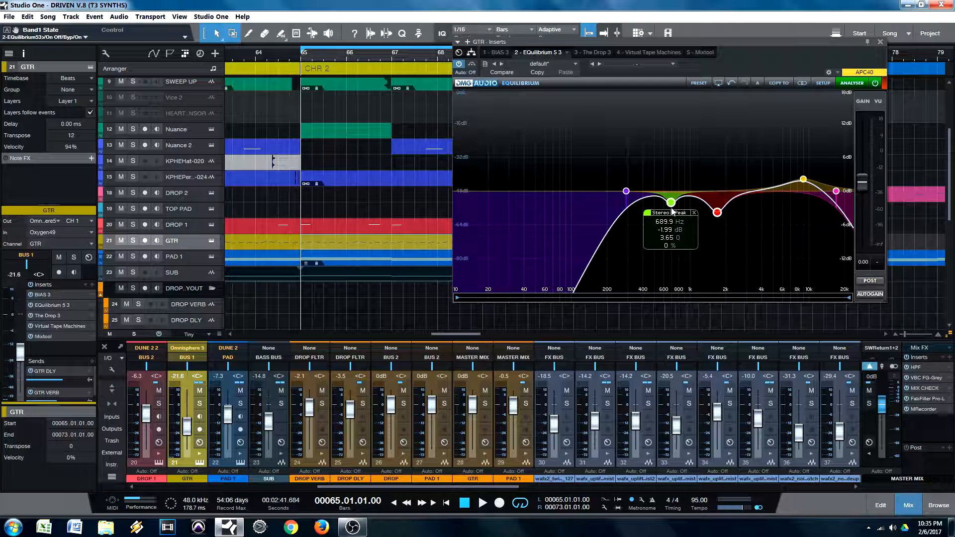
{"action": "mouse_move", "coordinate": [719, 216]}
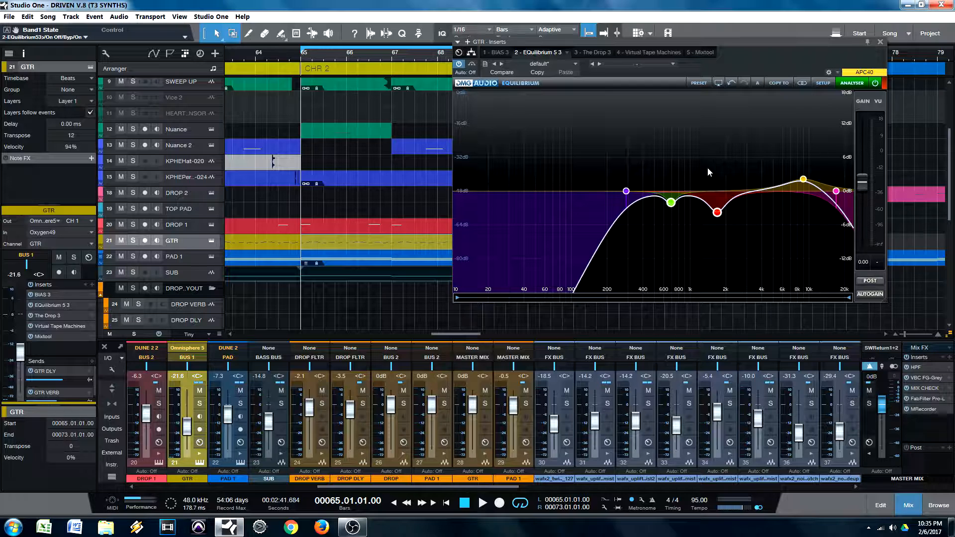
{"action": "left_click_drag", "start_coordinate": [662, 175], "coordinate": [737, 251]}
{"action": "left_click_drag", "start_coordinate": [657, 160], "coordinate": [727, 250]}
{"action": "mouse_move", "coordinate": [674, 208]}
{"action": "left_click_drag", "start_coordinate": [637, 165], "coordinate": [747, 251]}
{"action": "key", "text": "space"}
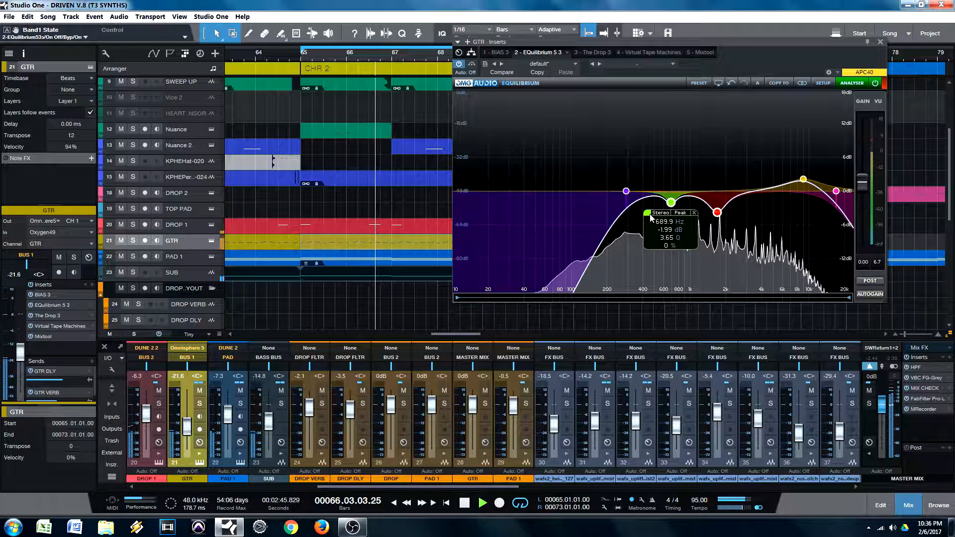
{"action": "left_click", "coordinate": [649, 215]}
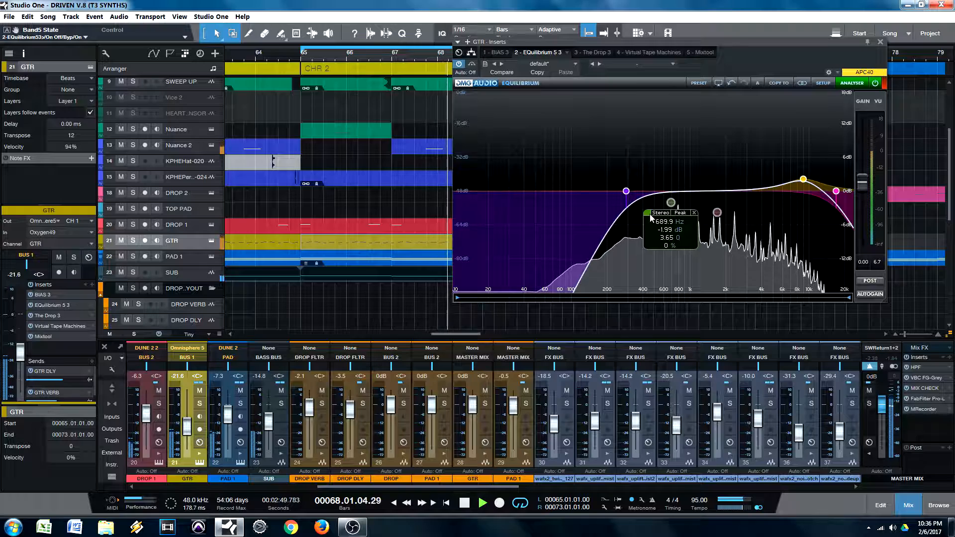
{"action": "left_click", "coordinate": [650, 215]}
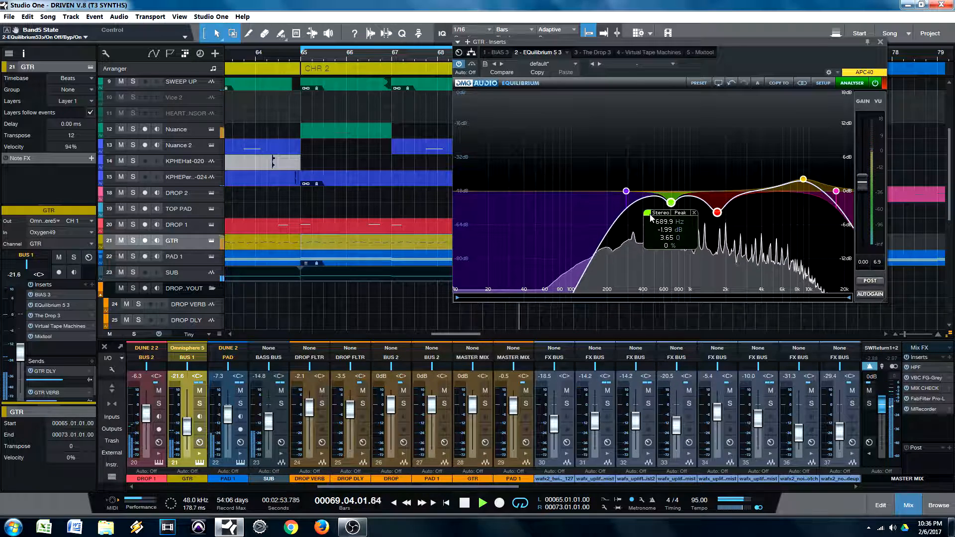
{"action": "left_click", "coordinate": [649, 215]}
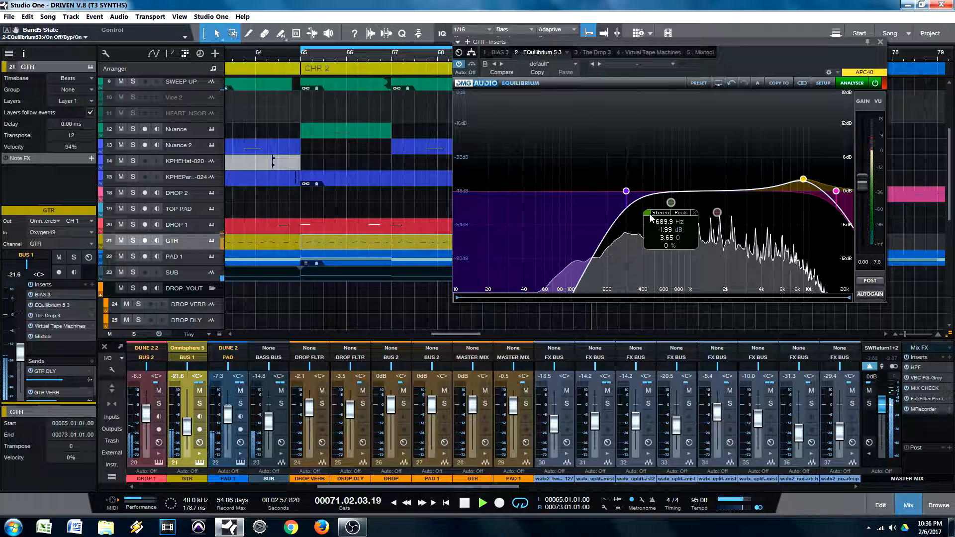
{"action": "left_click", "coordinate": [650, 215]}
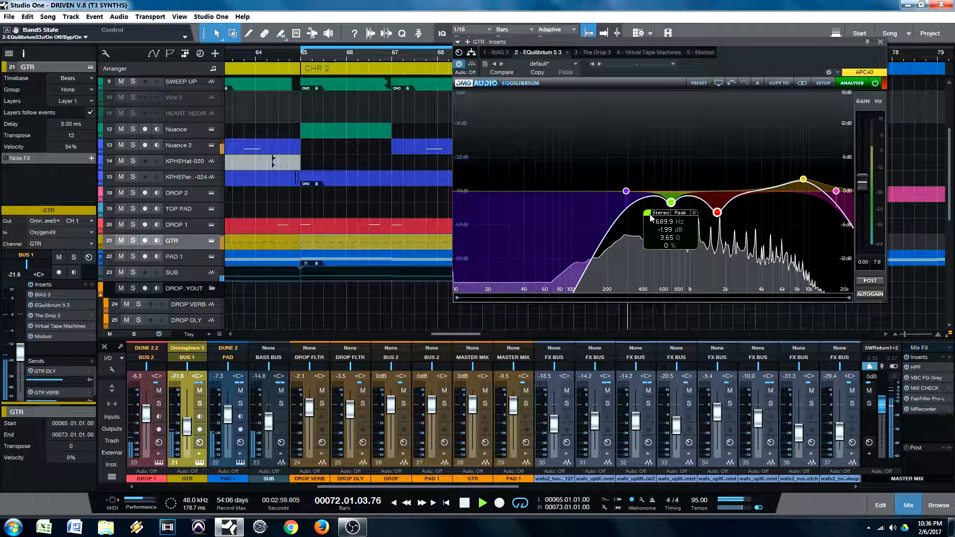
{"action": "key", "text": "space"}
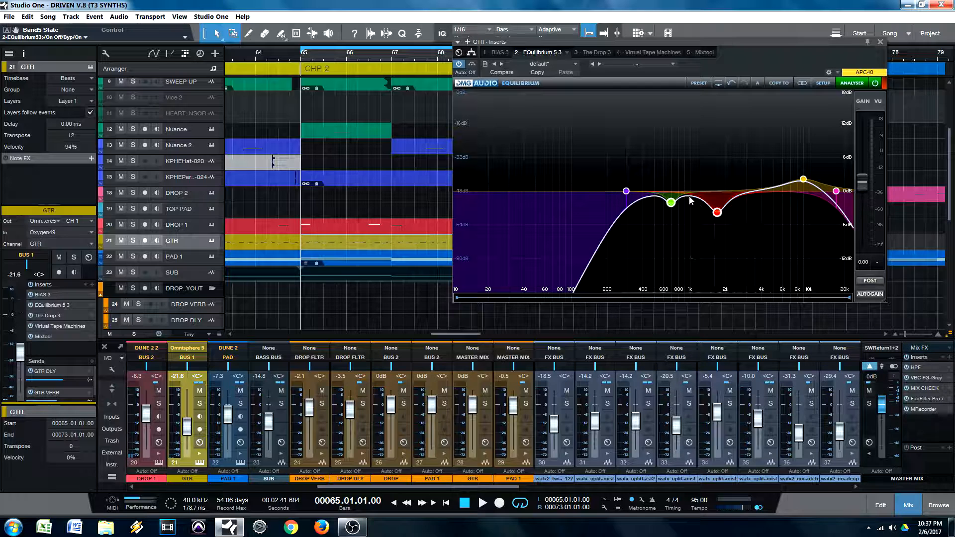
Try an extra peak band at about 930 Hz with a 3.4 dB boost in GTR's equalizer, and delete the band.
{"action": "double_click", "coordinate": [706, 227]}
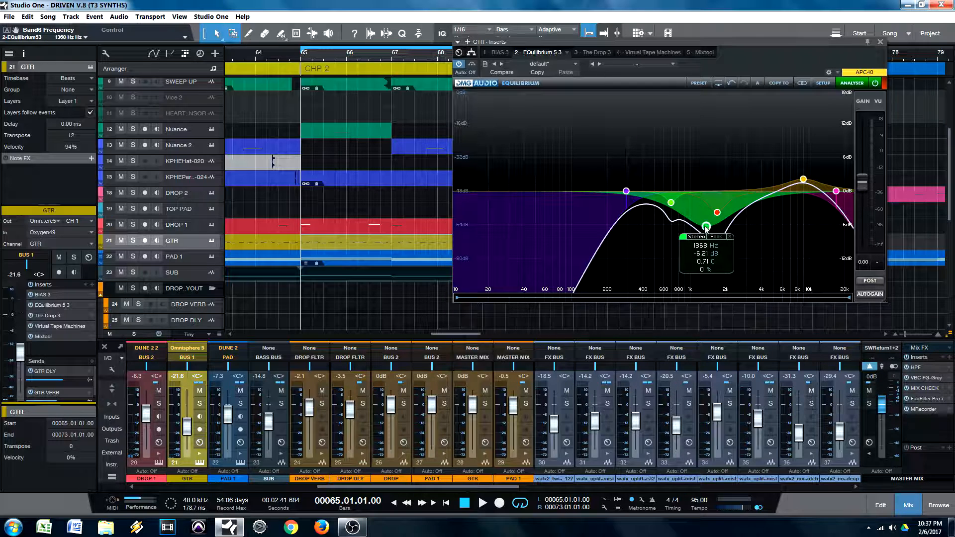
{"action": "left_click_drag", "start_coordinate": [706, 226], "coordinate": [687, 172]}
{"action": "left_click", "coordinate": [686, 173]}
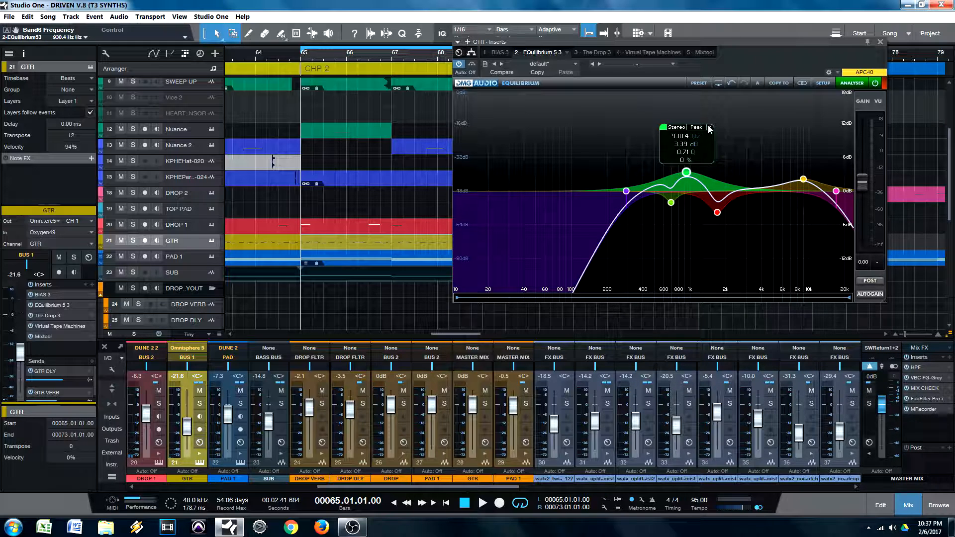
{"action": "left_click", "coordinate": [711, 128]}
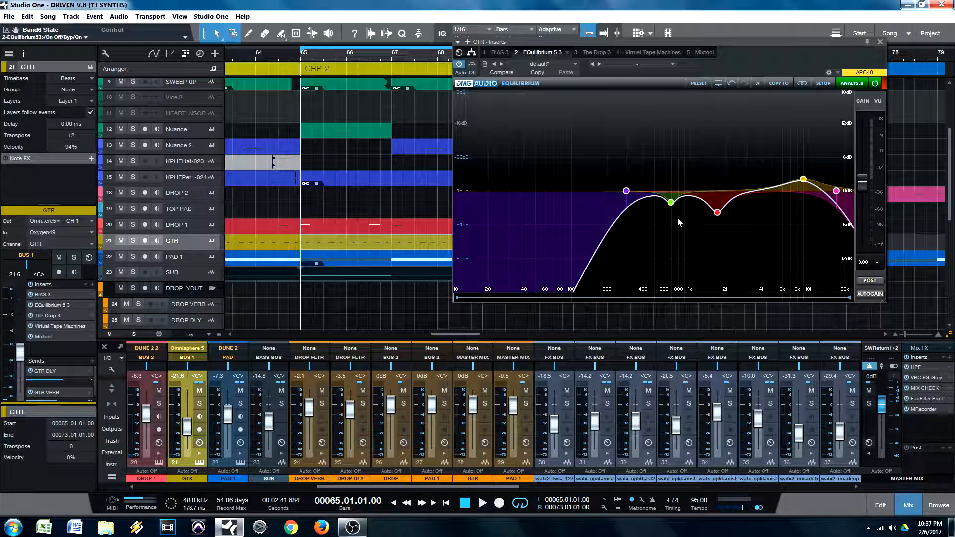
Move GTR's high-frequency peak boost to about 9787 Hz and 2.95 dB, and close the equalizer window.
{"action": "mouse_move", "coordinate": [804, 180]}
{"action": "left_mouse_down"}
{"action": "mouse_move", "coordinate": [699, 182]}
{"action": "mouse_move", "coordinate": [808, 174]}
{"action": "left_mouse_up"}
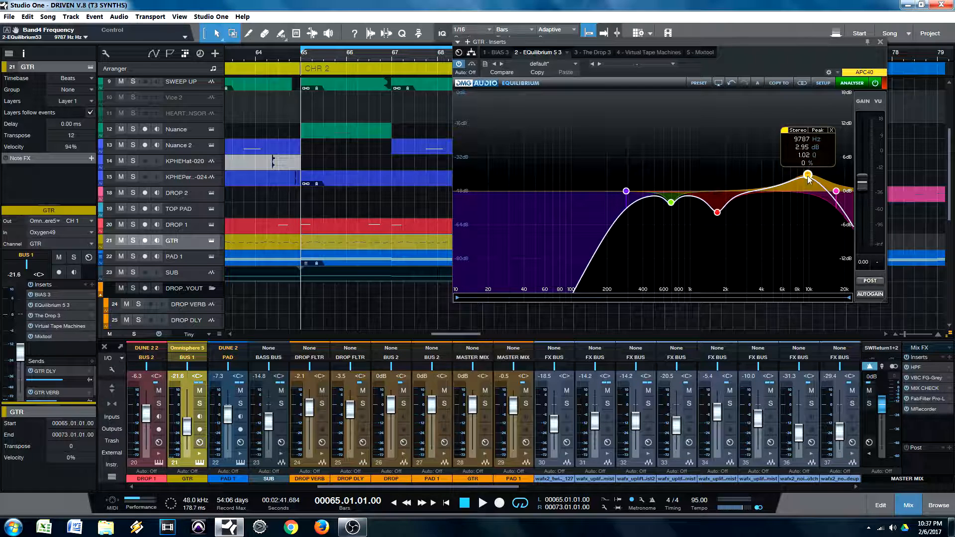
{"action": "mouse_move", "coordinate": [812, 173]}
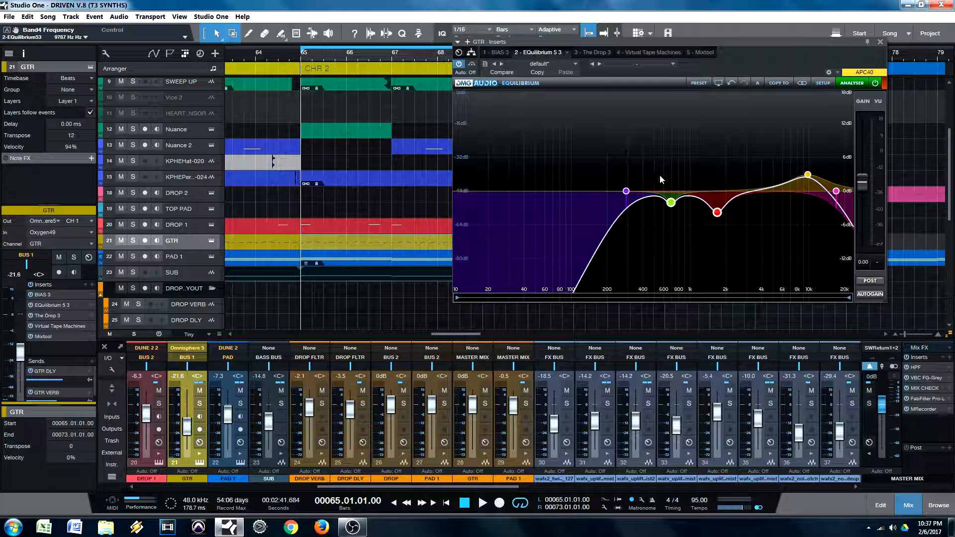
{"action": "left_click_drag", "start_coordinate": [655, 168], "coordinate": [728, 230]}
{"action": "left_click_drag", "start_coordinate": [777, 158], "coordinate": [817, 195]}
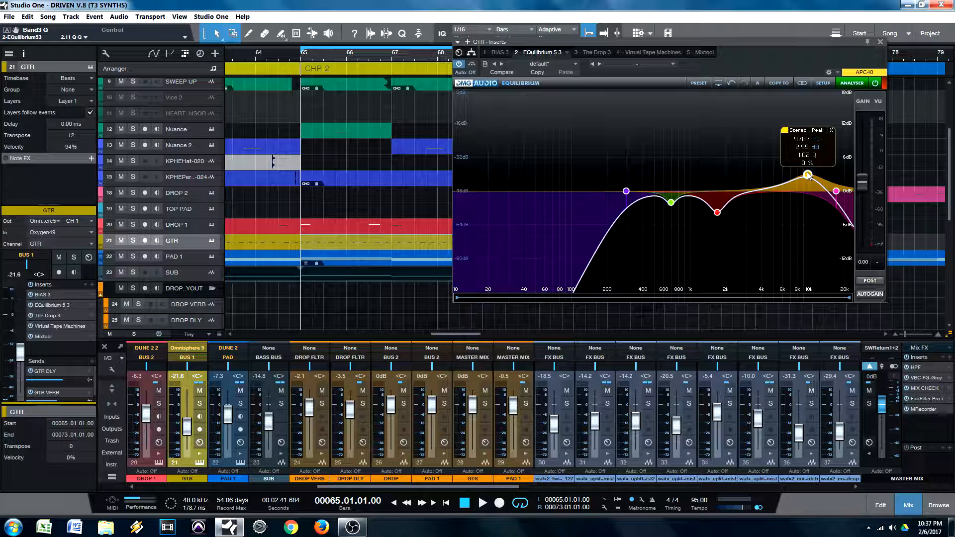
{"action": "left_click", "coordinate": [881, 42]}
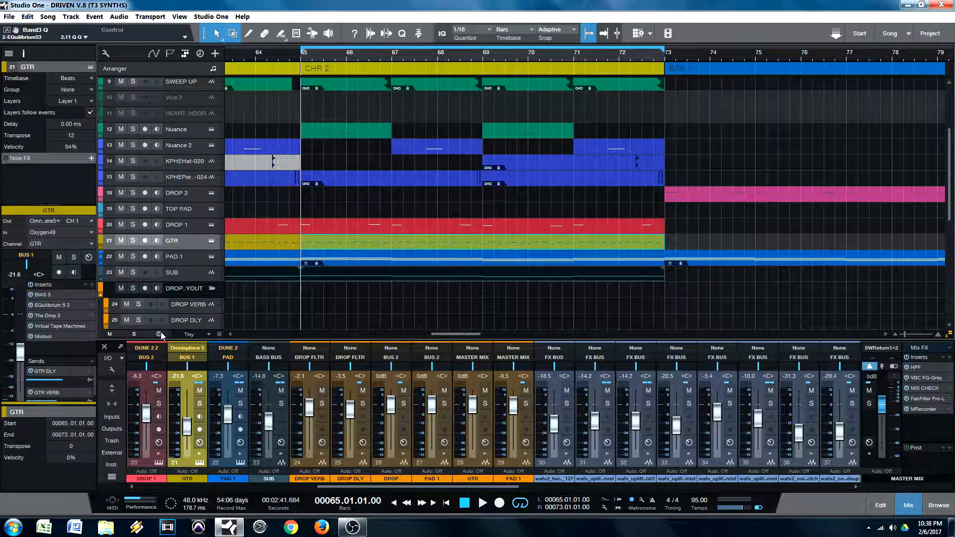
Open the GTR track's The Drop 3 insert and place its window clear of the track list to examine the low-pass settings.
{"action": "left_click", "coordinate": [46, 315]}
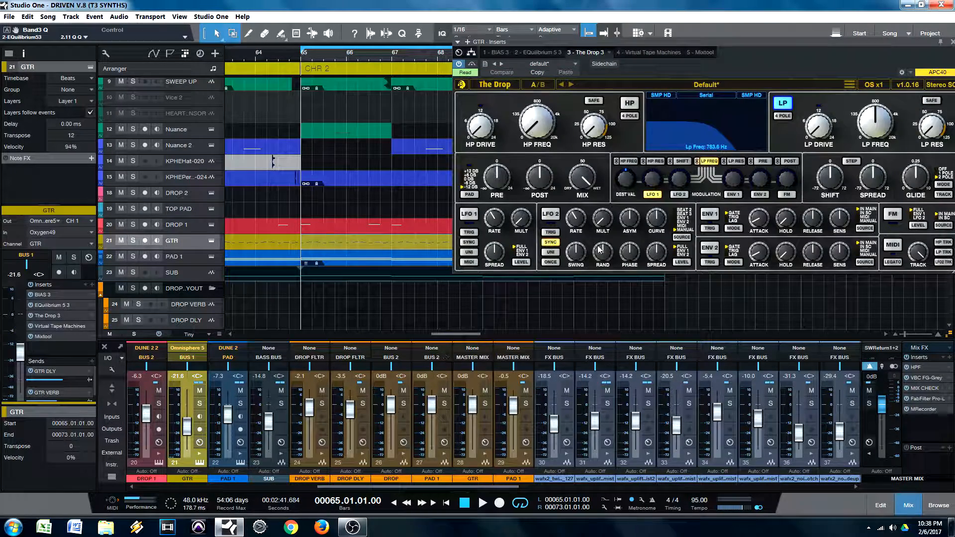
{"action": "left_click_drag", "start_coordinate": [716, 64], "coordinate": [628, 95]}
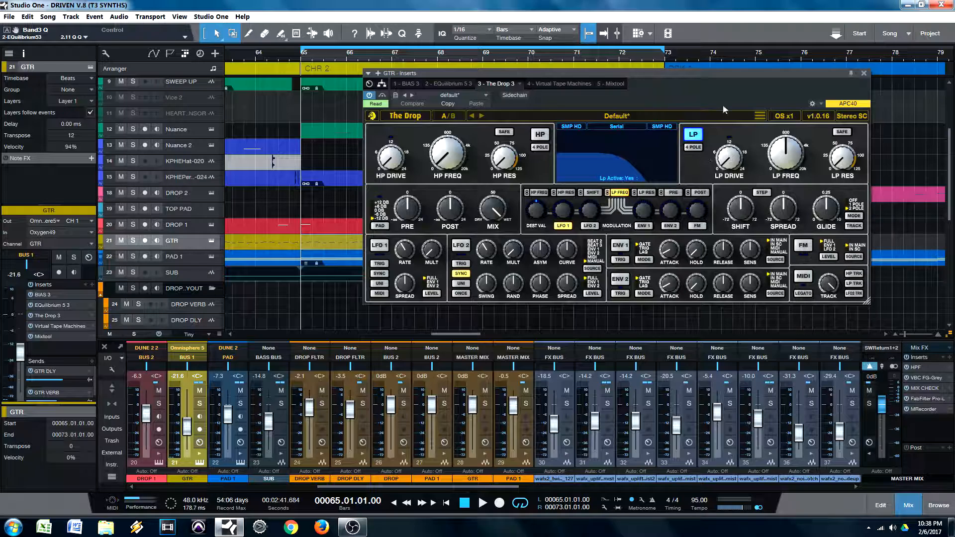
{"action": "left_click_drag", "start_coordinate": [680, 99], "coordinate": [705, 139]}
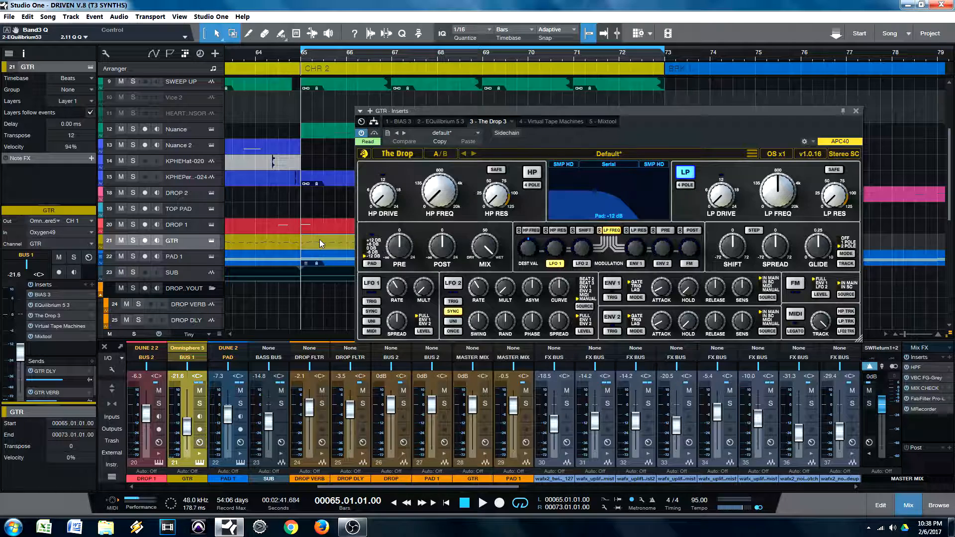
Play from bar 65 comparing The Drop 3 bypassed and active on GTR, leave it active, and close the plug-in window.
{"action": "left_click", "coordinate": [196, 239]}
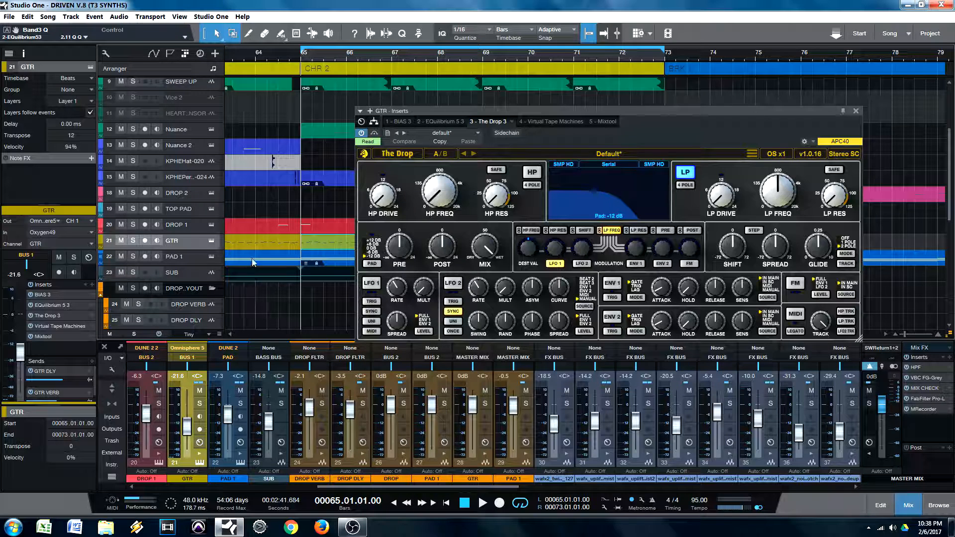
{"action": "key", "text": "space"}
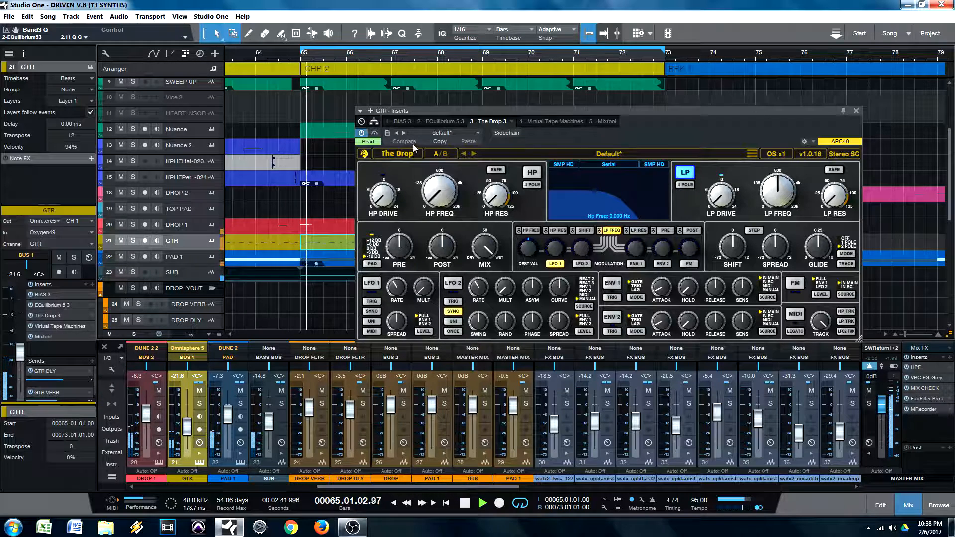
{"action": "left_click", "coordinate": [374, 134]}
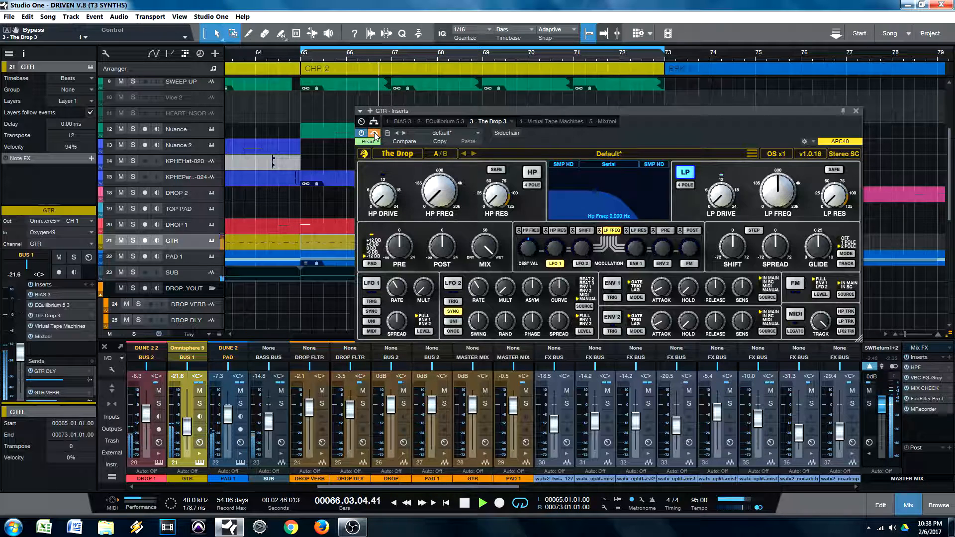
{"action": "left_click", "coordinate": [375, 134]}
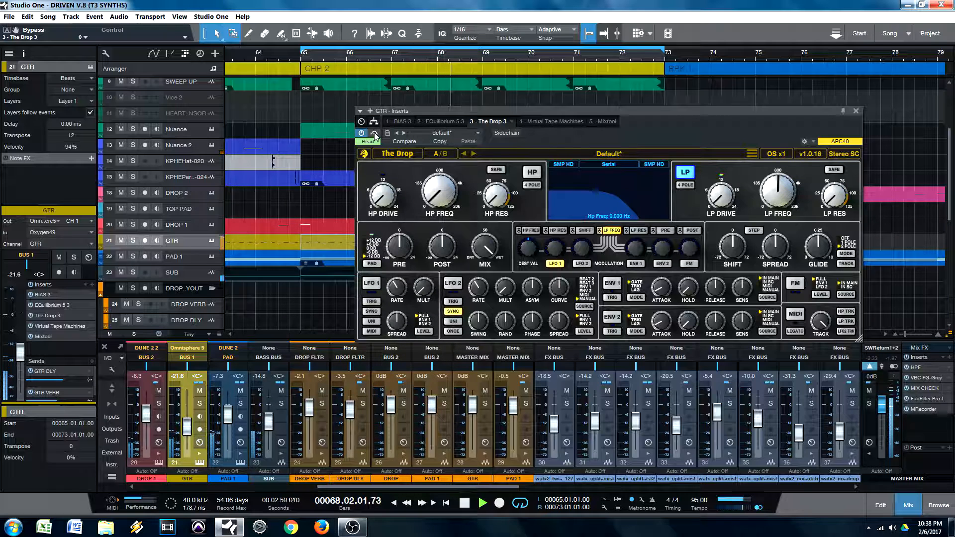
{"action": "key", "text": "space"}
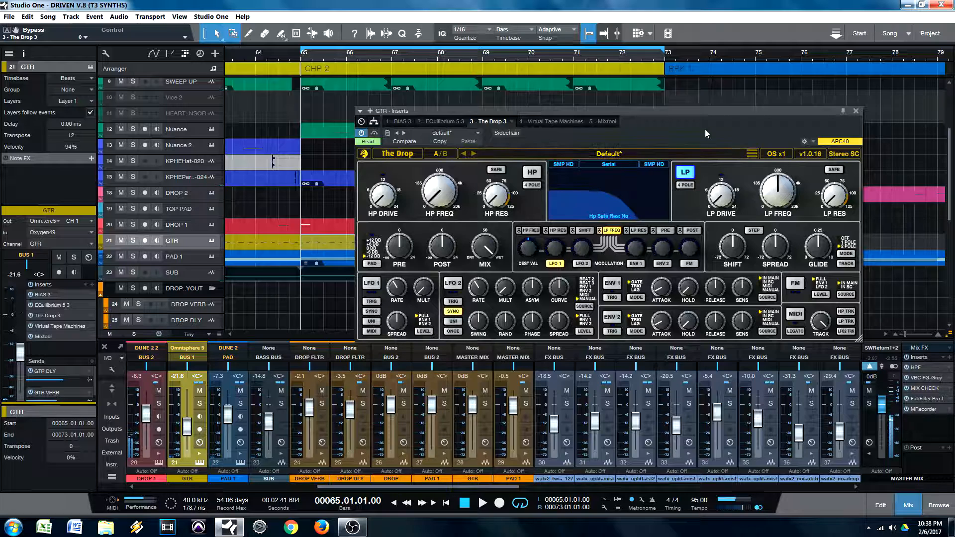
{"action": "left_click", "coordinate": [856, 111]}
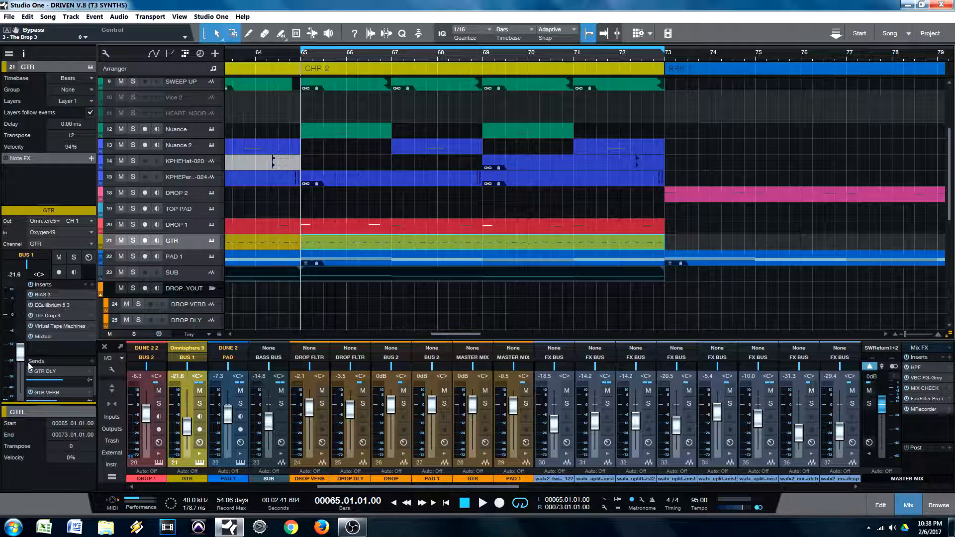
Open the GTR track's Virtual Tape Machines insert and move its window clear of the track list to examine its settings.
{"action": "left_click", "coordinate": [49, 325]}
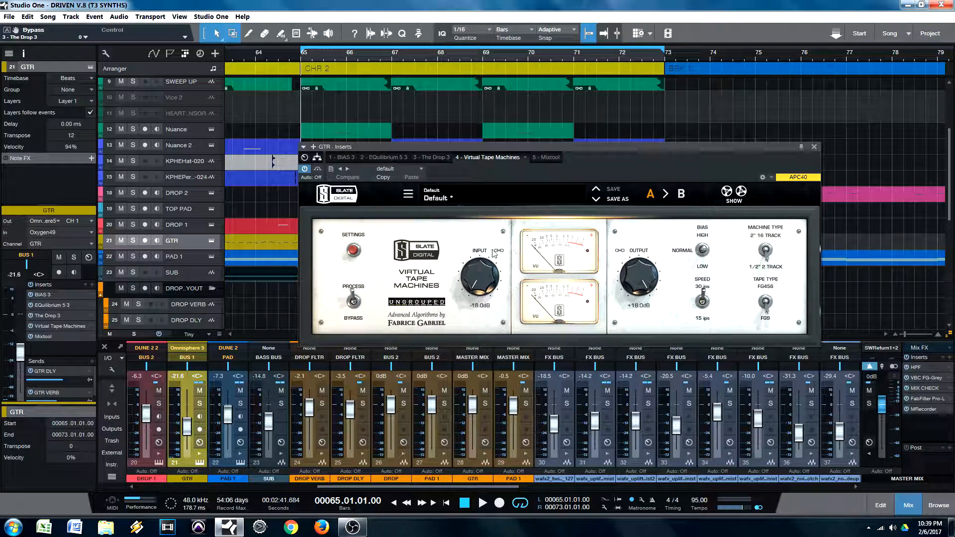
{"action": "left_click_drag", "start_coordinate": [729, 158], "coordinate": [750, 108]}
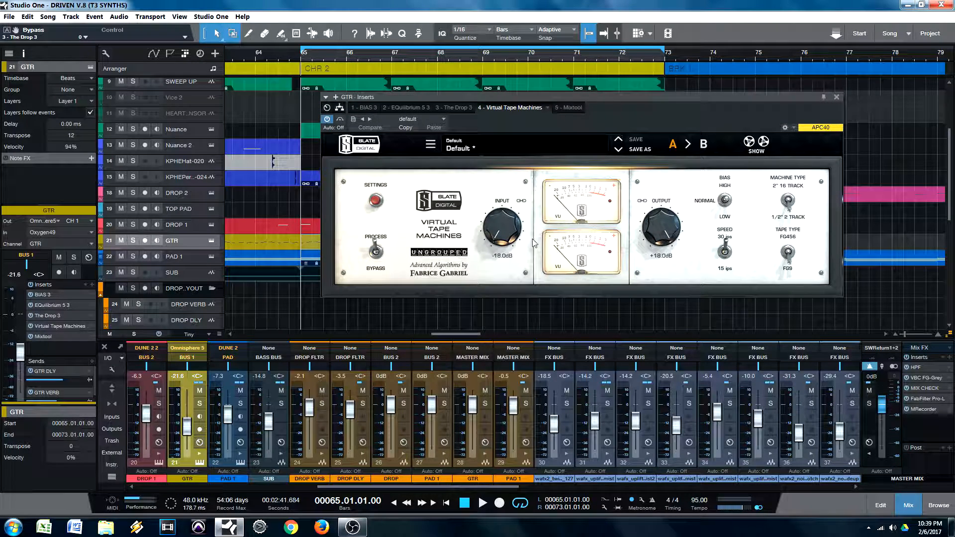
{"action": "left_click_drag", "start_coordinate": [616, 119], "coordinate": [711, 88]}
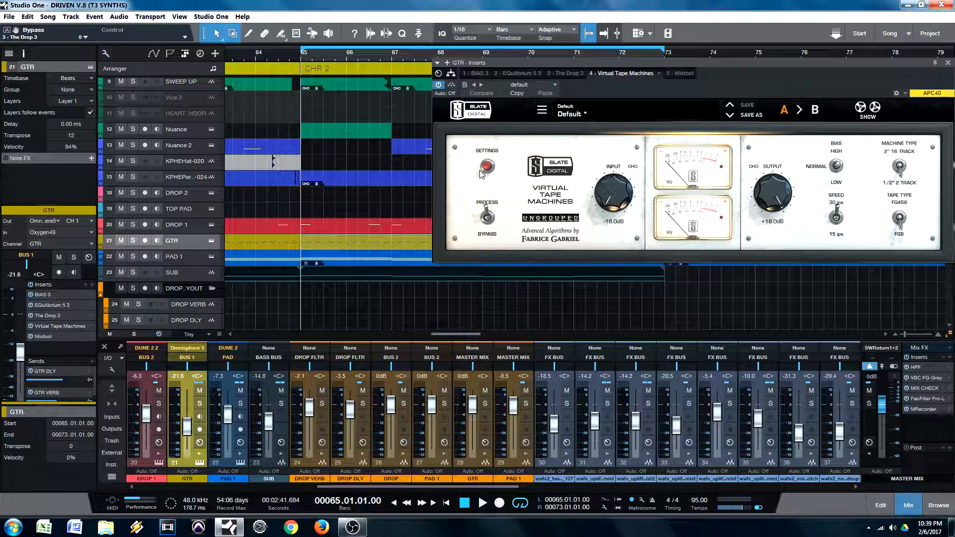
Play from bar 65 comparing Virtual Tape Machines bypassed and active on GTR, leave it active, and close the plug-in window.
{"action": "left_click_drag", "start_coordinate": [739, 89], "coordinate": [687, 89]}
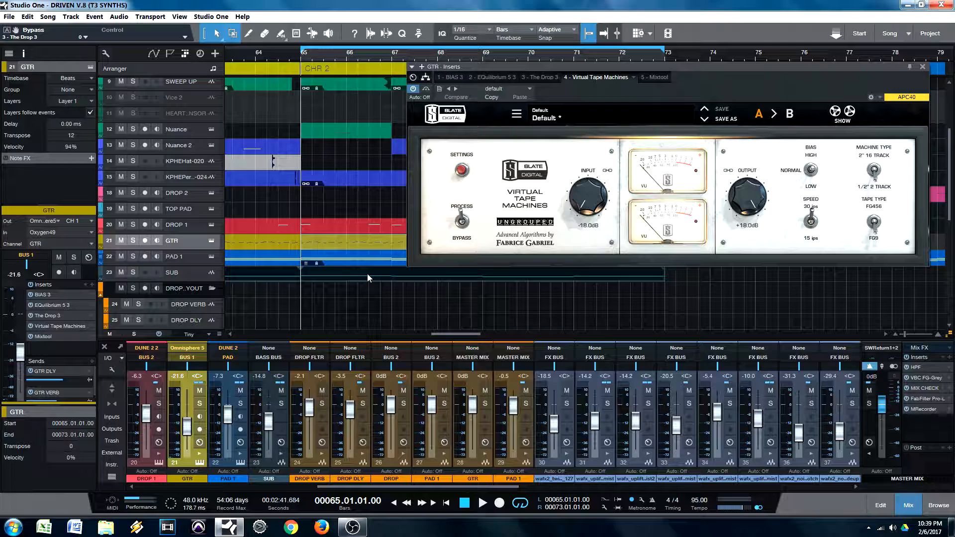
{"action": "key", "text": "space"}
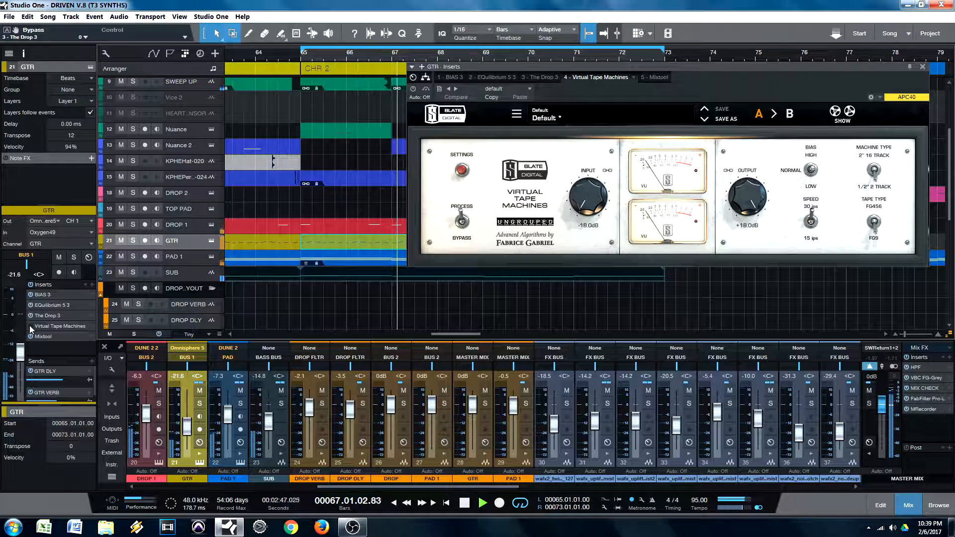
{"action": "left_click", "coordinate": [30, 326]}
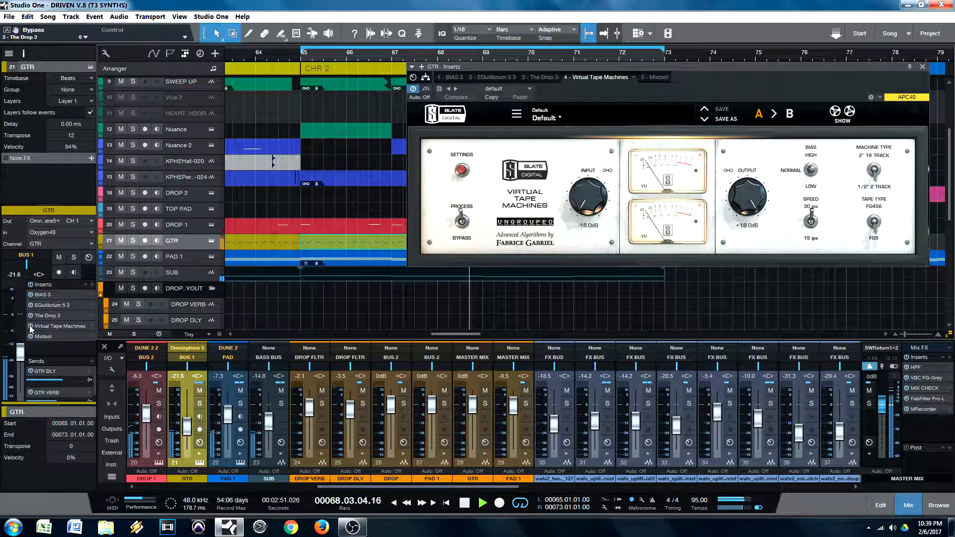
{"action": "left_click", "coordinate": [30, 325]}
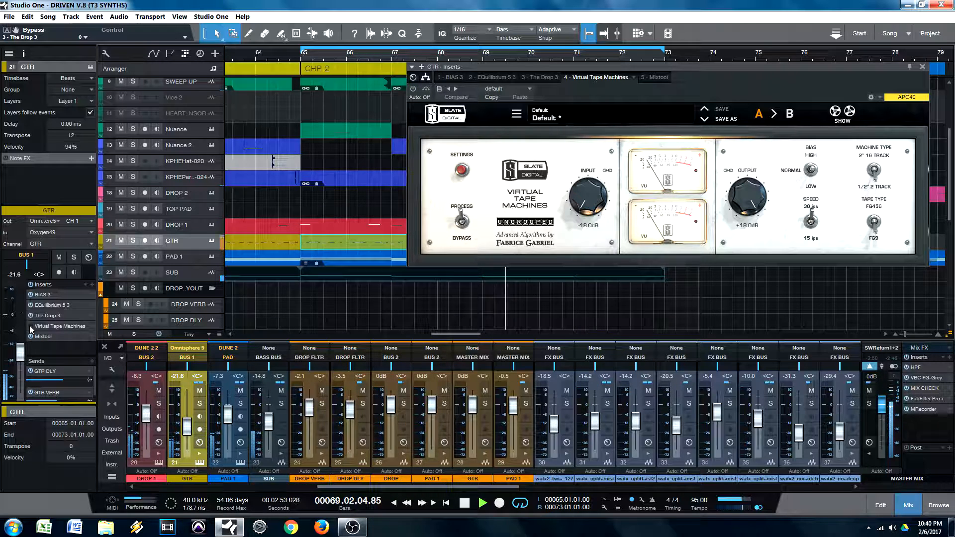
{"action": "left_click", "coordinate": [30, 326]}
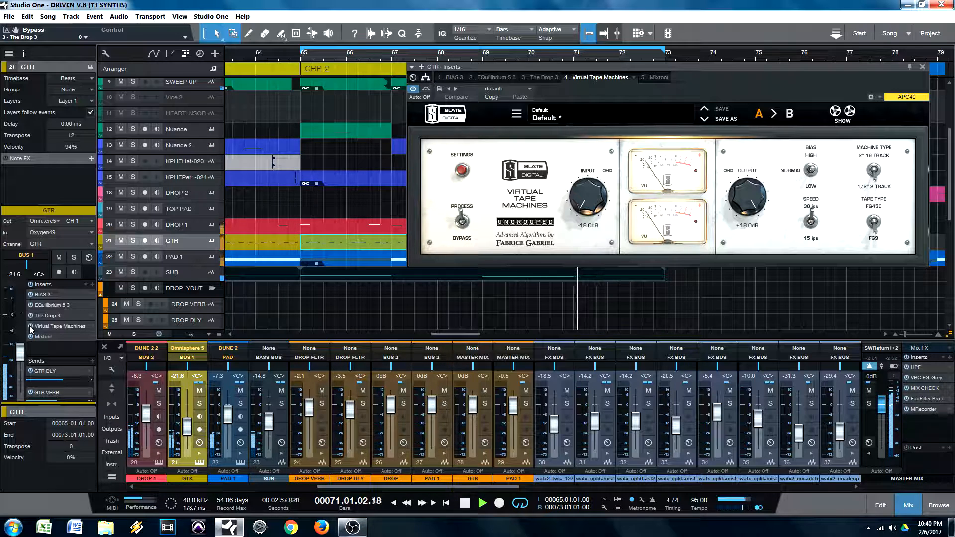
{"action": "left_click", "coordinate": [31, 326]}
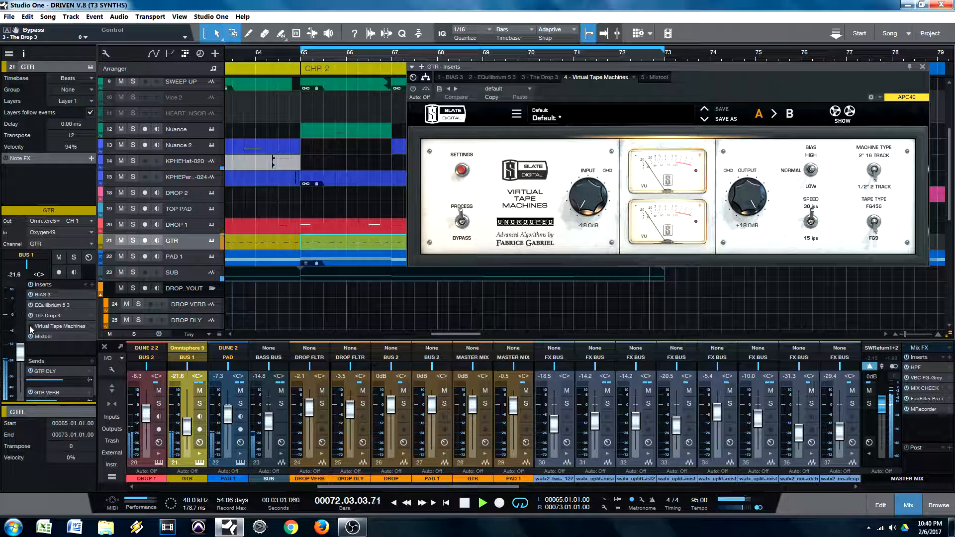
{"action": "key", "text": "space"}
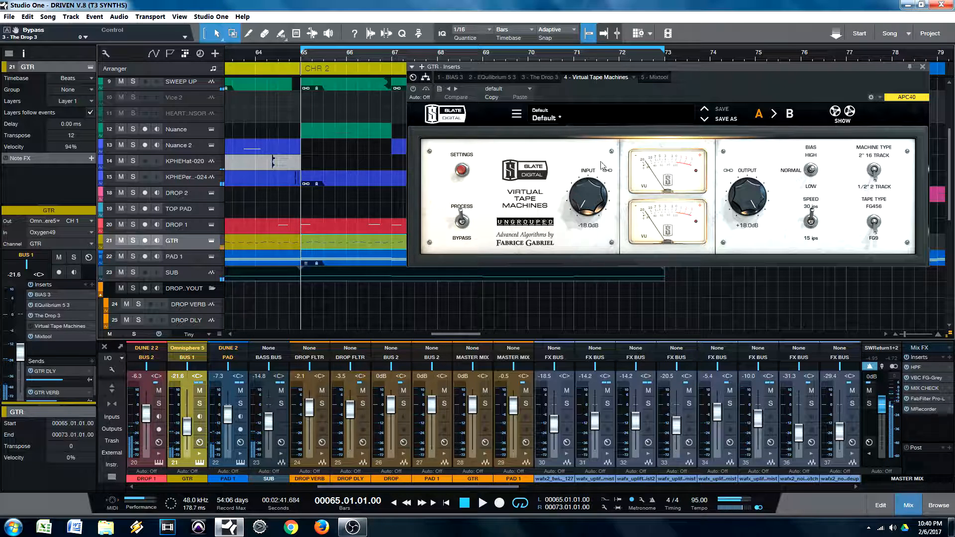
{"action": "left_click", "coordinate": [924, 67]}
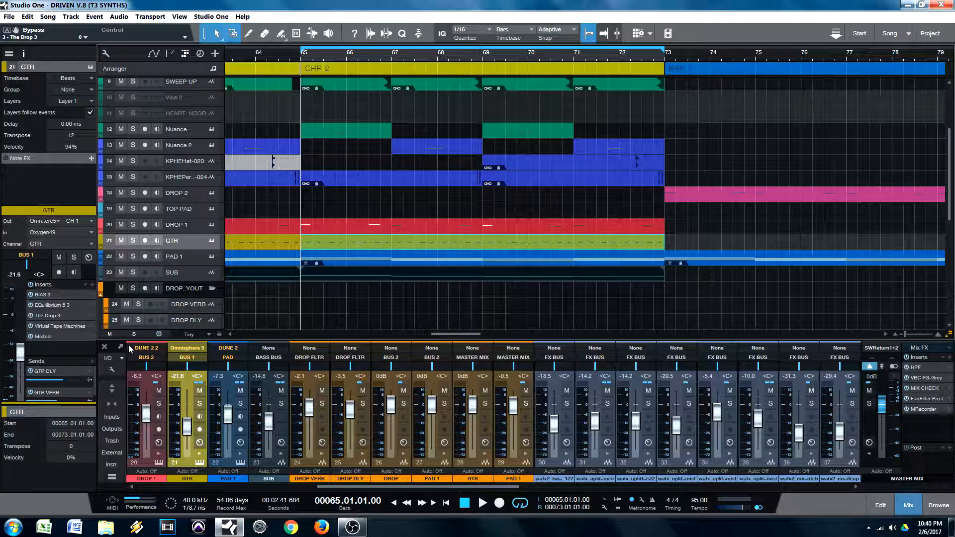
Open the Replika XT delay on GTR's GTR DLY send and place its window clear of the track list to examine its settings.
{"action": "double_click", "coordinate": [48, 374]}
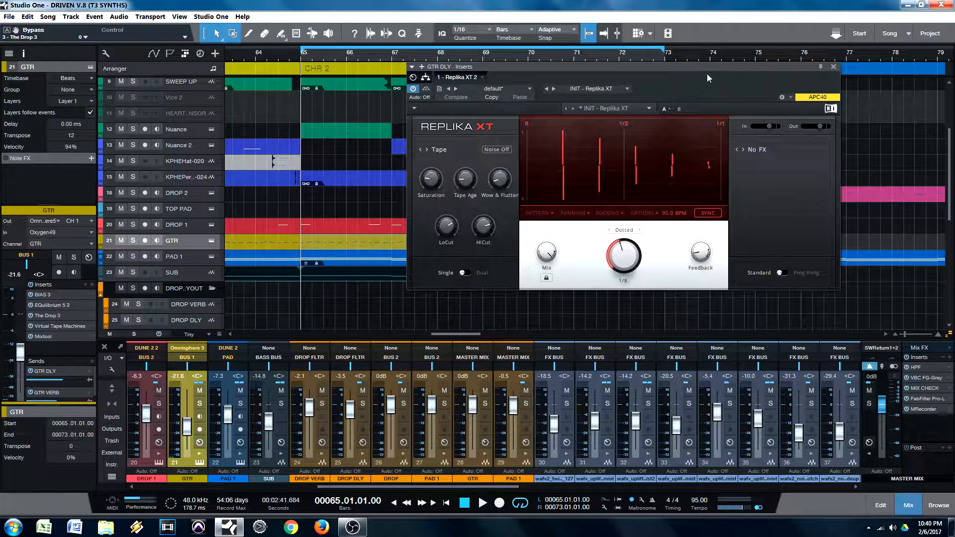
{"action": "left_click_drag", "start_coordinate": [709, 79], "coordinate": [692, 72]}
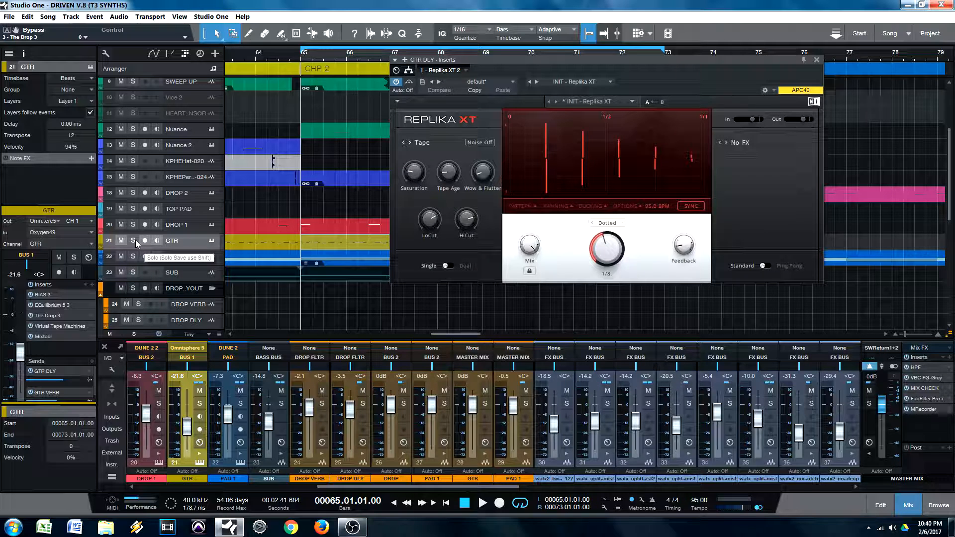
{"action": "left_click_drag", "start_coordinate": [631, 74], "coordinate": [616, 70]}
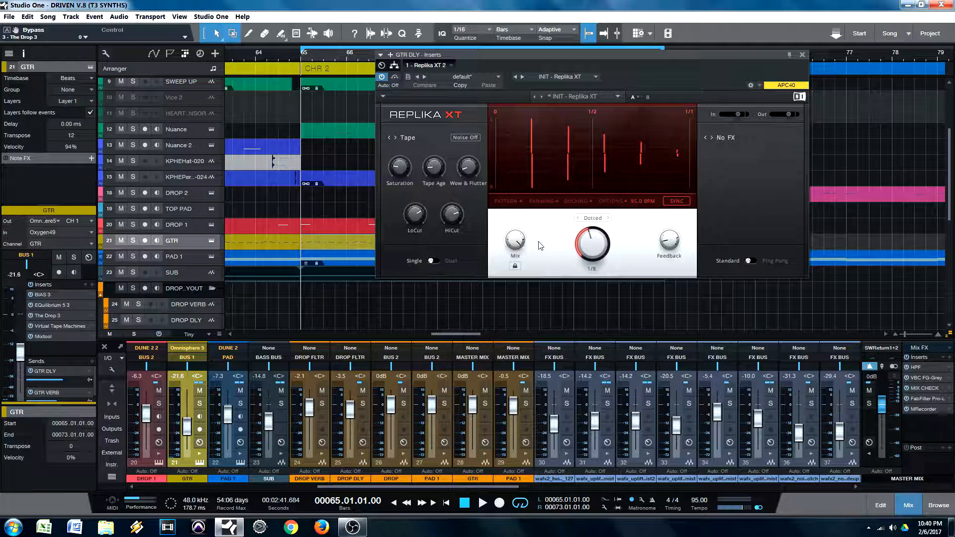
{"action": "mouse_move", "coordinate": [452, 219]}
Solo GTR and play from bar 65 comparing the GTR DLY send muted and active, leaving the send active.
{"action": "left_click", "coordinate": [132, 241]}
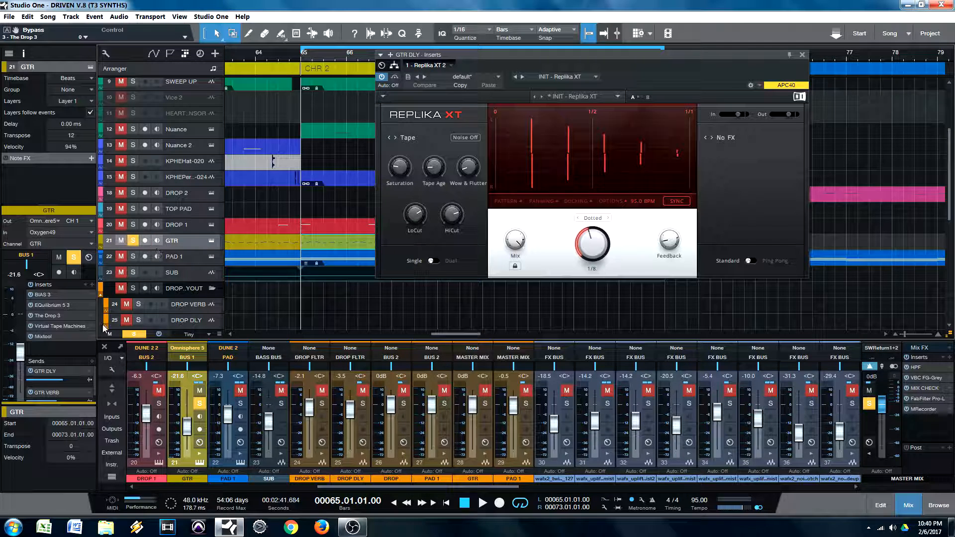
{"action": "key", "text": "space"}
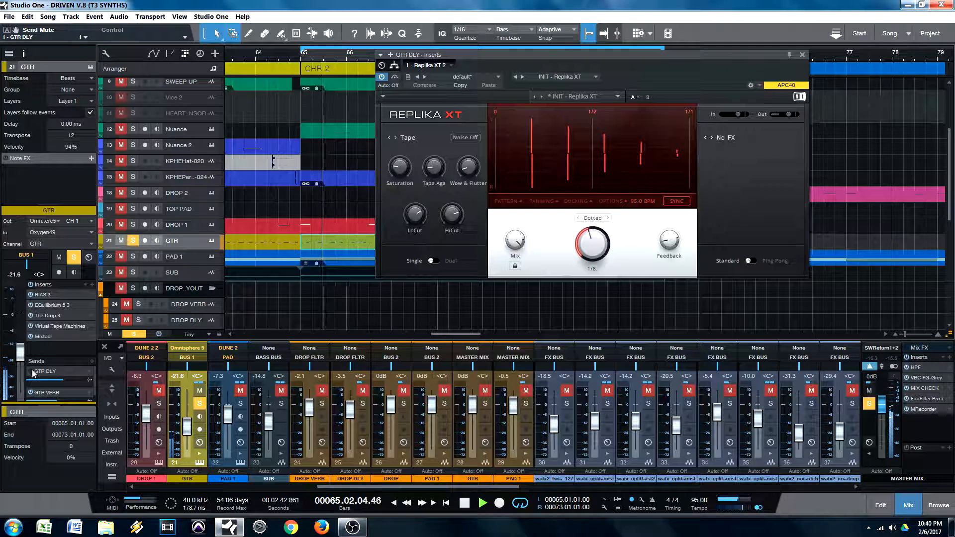
{"action": "left_click", "coordinate": [31, 371]}
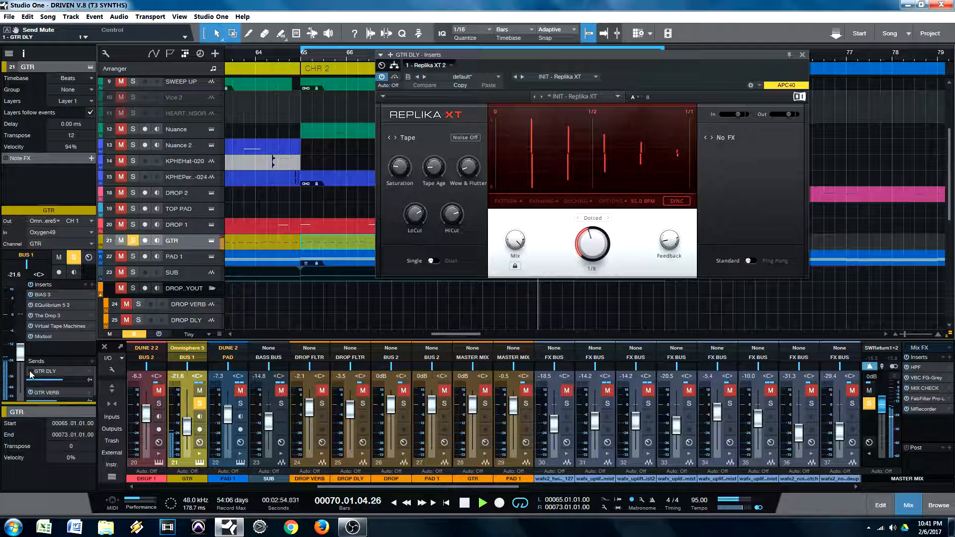
{"action": "key", "text": "space"}
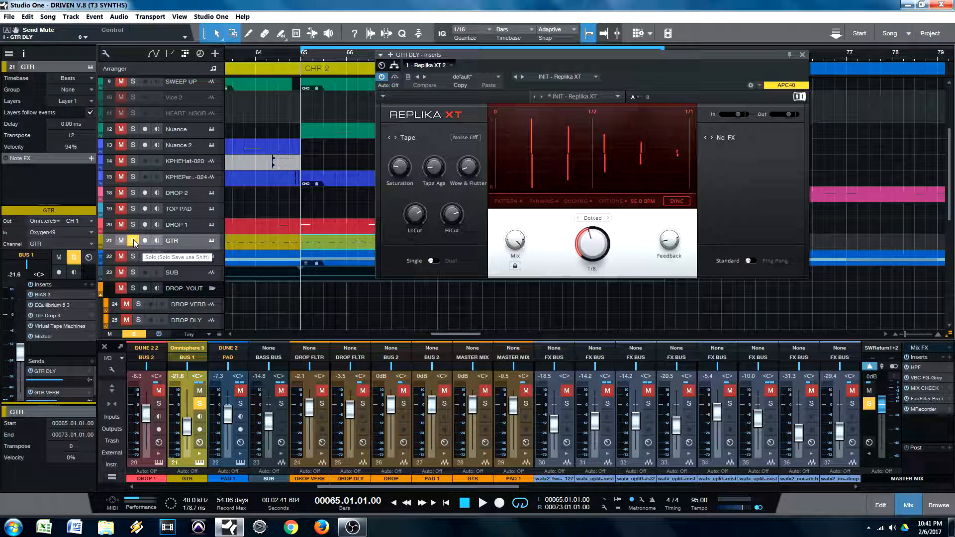
Enlarge GTR's sends list, open the GTR VERB send's ValhallaRoom to examine its reverb settings, and close the window.
{"action": "left_click_drag", "start_coordinate": [63, 360], "coordinate": [63, 342]}
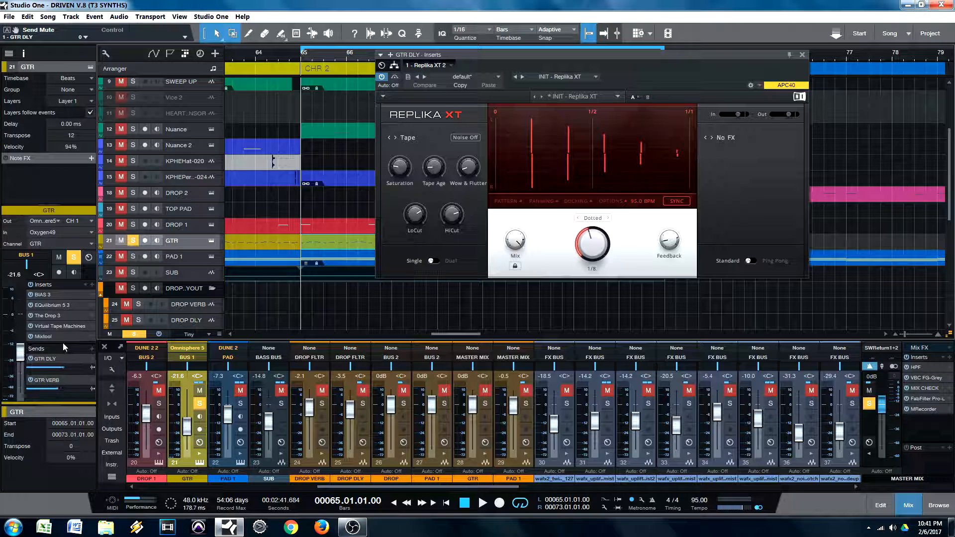
{"action": "left_click", "coordinate": [47, 379]}
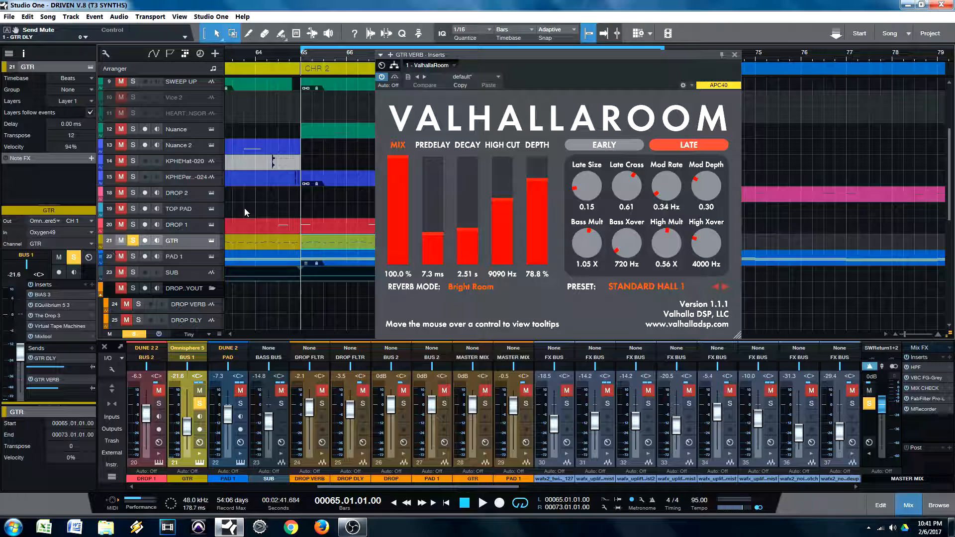
{"action": "left_click_drag", "start_coordinate": [736, 57], "coordinate": [622, 89]}
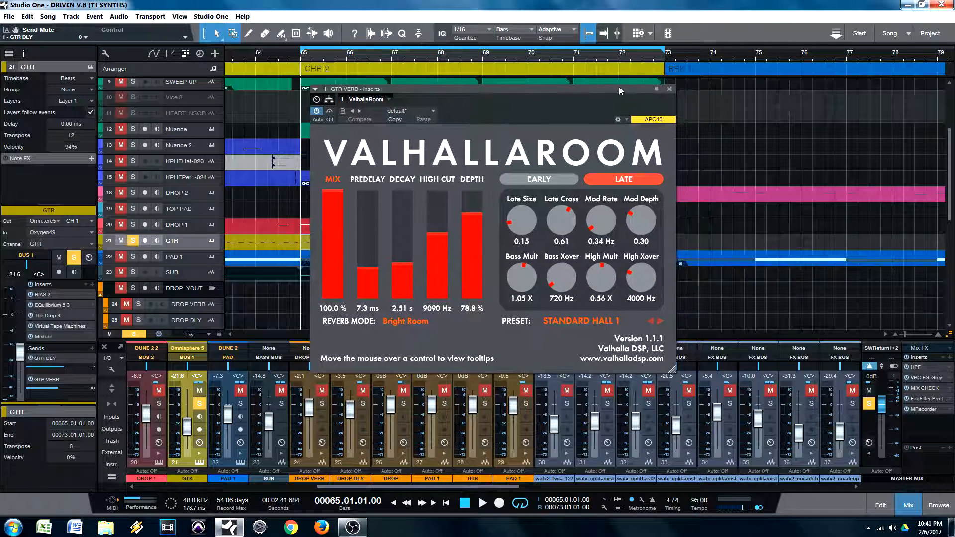
{"action": "left_click", "coordinate": [670, 89]}
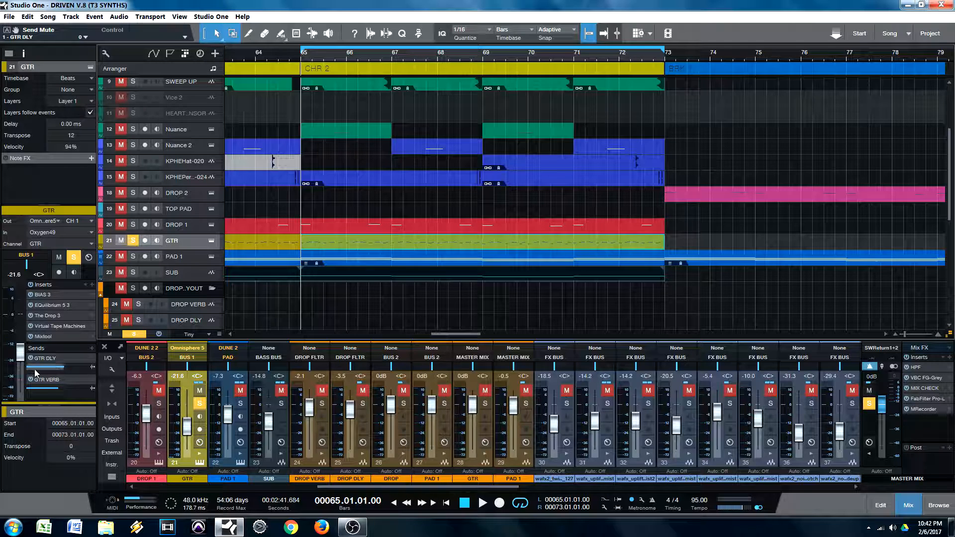
Reopen the GTR VERB reverb and play soloed GTR from bar 65 with the reverb send active, and again with it muted.
{"action": "double_click", "coordinate": [42, 379]}
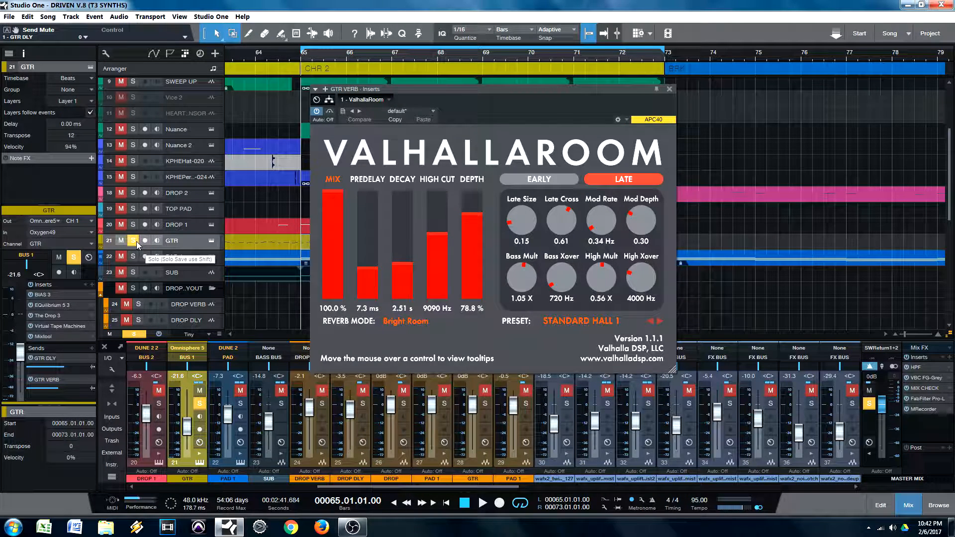
{"action": "key", "text": "space"}
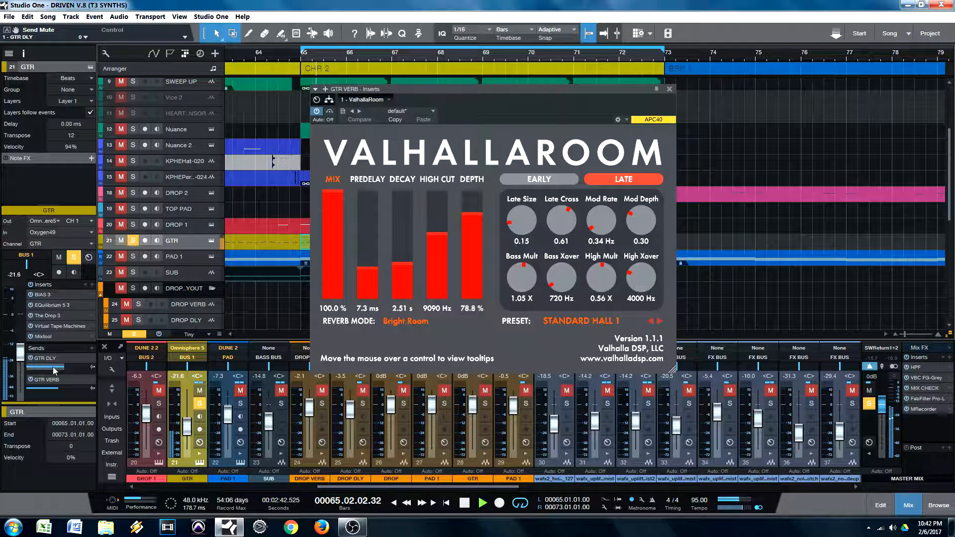
{"action": "key", "text": "space"}
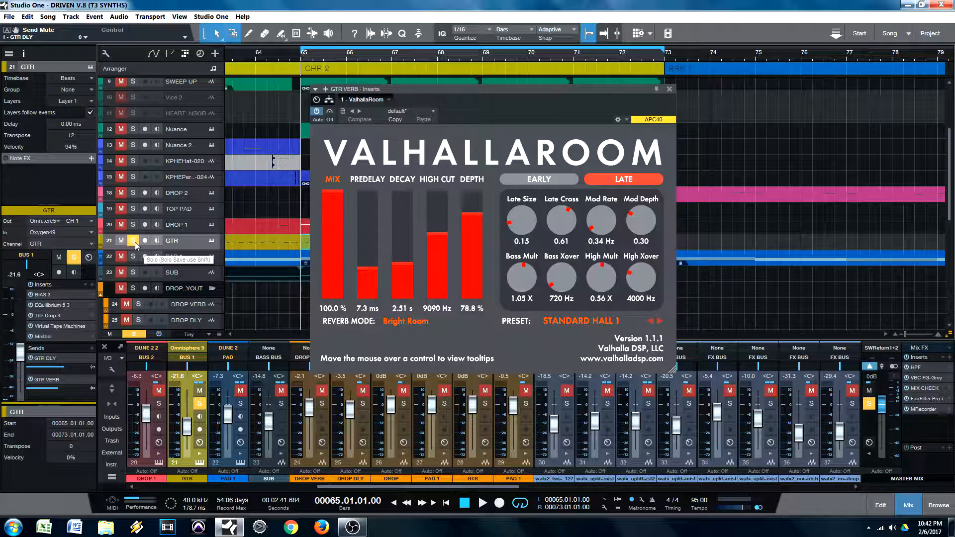
{"action": "left_click", "coordinate": [30, 379]}
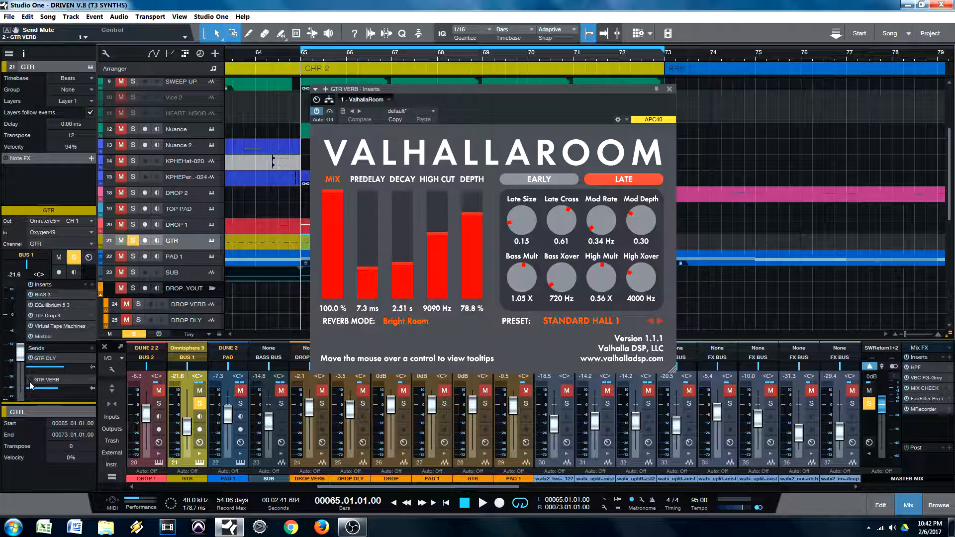
{"action": "key", "text": "space"}
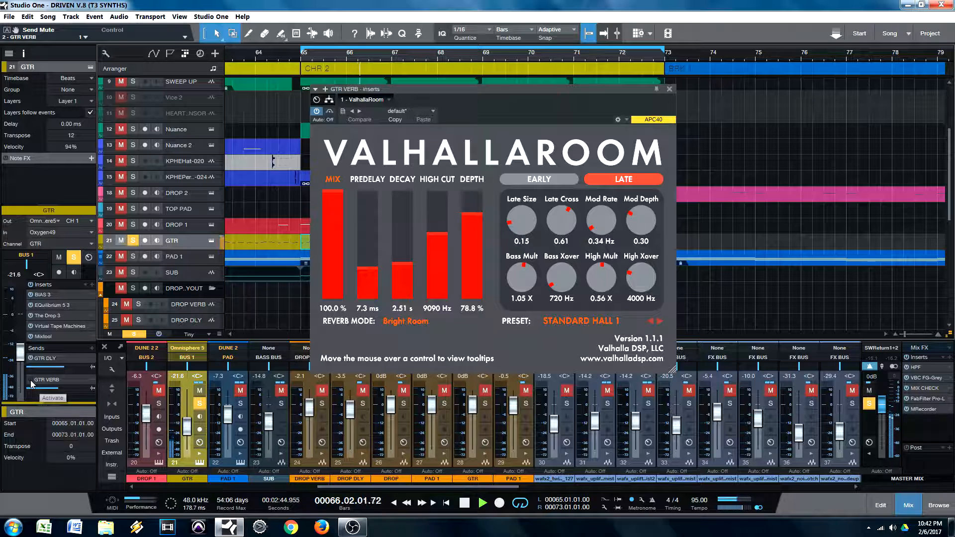
{"action": "key", "text": "space"}
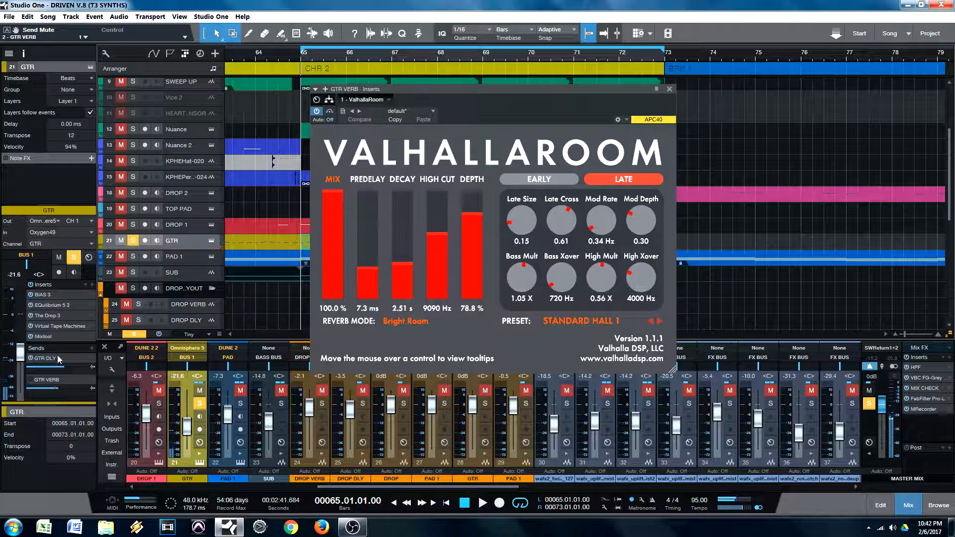
Unsolo GTR, compare the GTR VERB send active and muted in the full mix, leave it active, and close the reverb window.
{"action": "left_click", "coordinate": [133, 241]}
{"action": "left_click", "coordinate": [32, 381]}
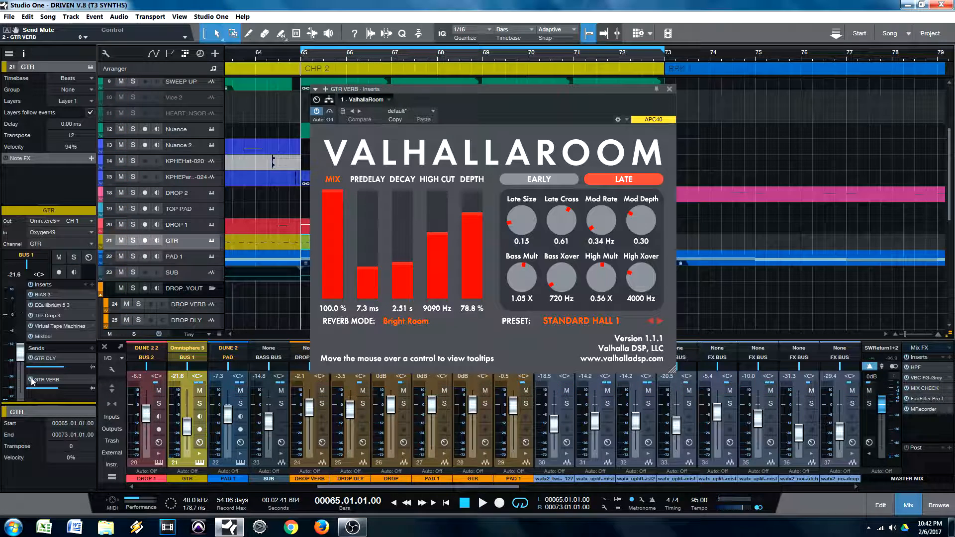
{"action": "key", "text": "space"}
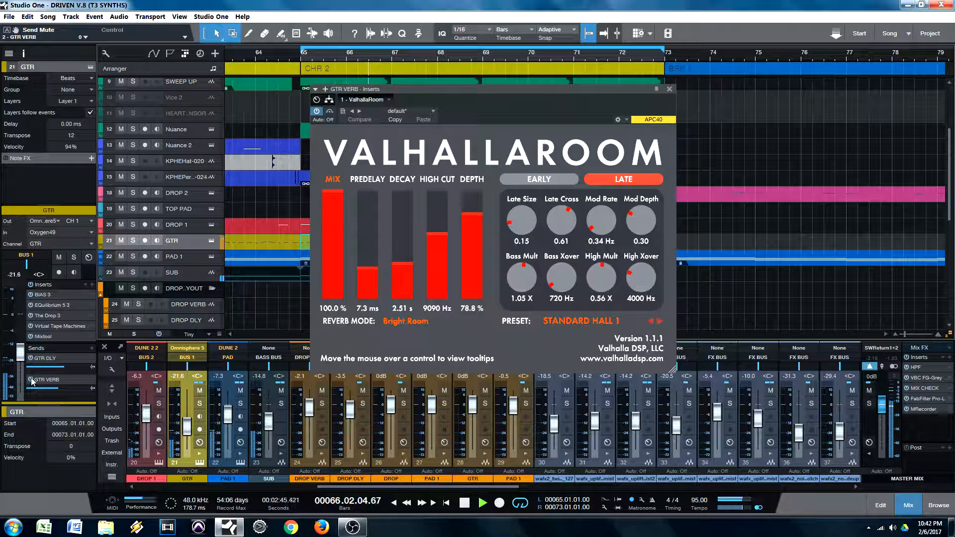
{"action": "left_click", "coordinate": [32, 380]}
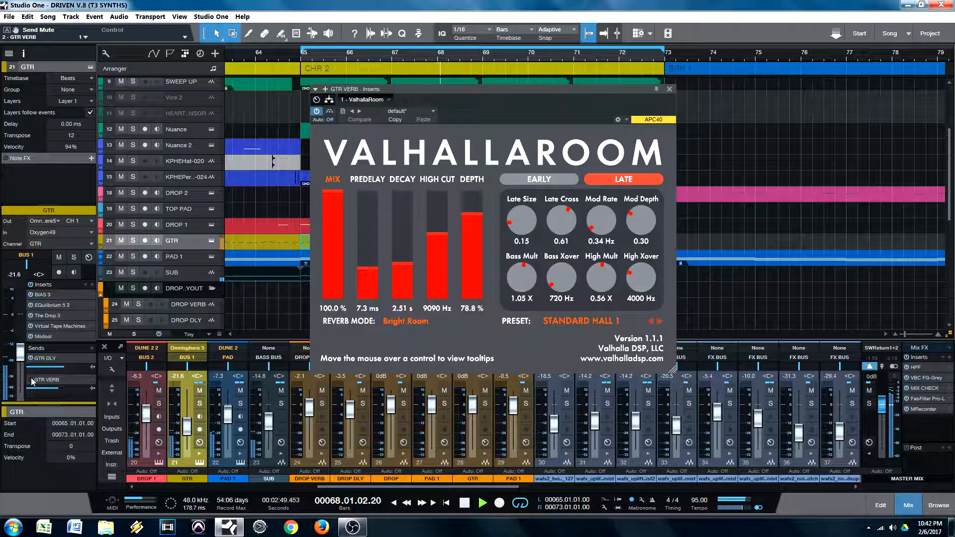
{"action": "left_click", "coordinate": [31, 381]}
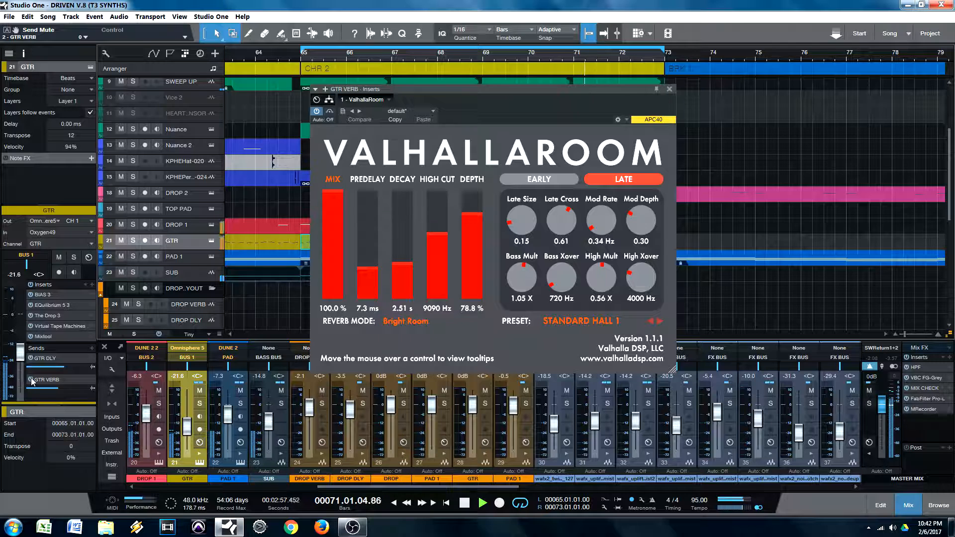
{"action": "left_click", "coordinate": [31, 381]}
{"action": "left_click", "coordinate": [31, 380]}
{"action": "key", "text": "space"}
{"action": "left_click", "coordinate": [670, 88]}
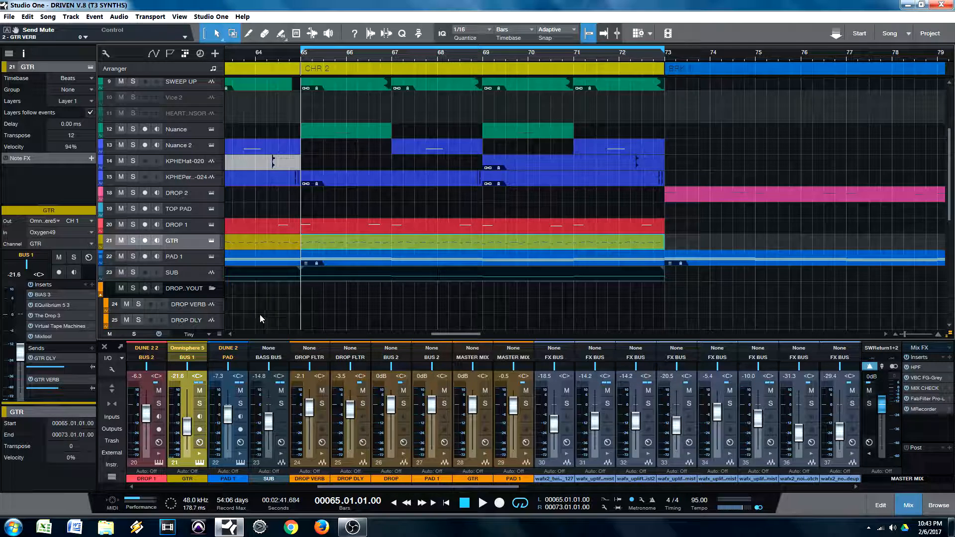
Open the DROP 1 track's EQuilibrium insert, check its high-pass band, and place the window clear of the track list.
{"action": "left_click", "coordinate": [189, 227]}
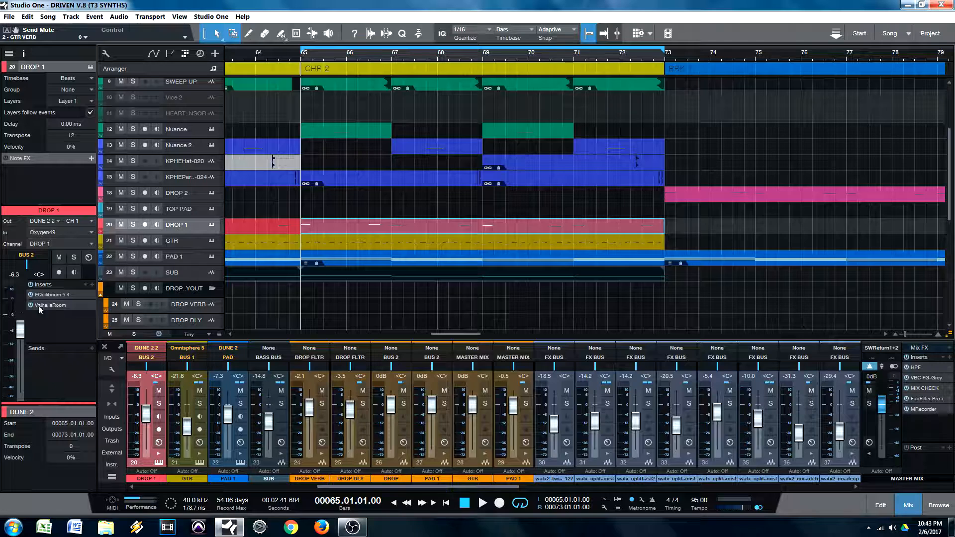
{"action": "left_click", "coordinate": [56, 293]}
{"action": "left_click_drag", "start_coordinate": [587, 154], "coordinate": [260, 6]}
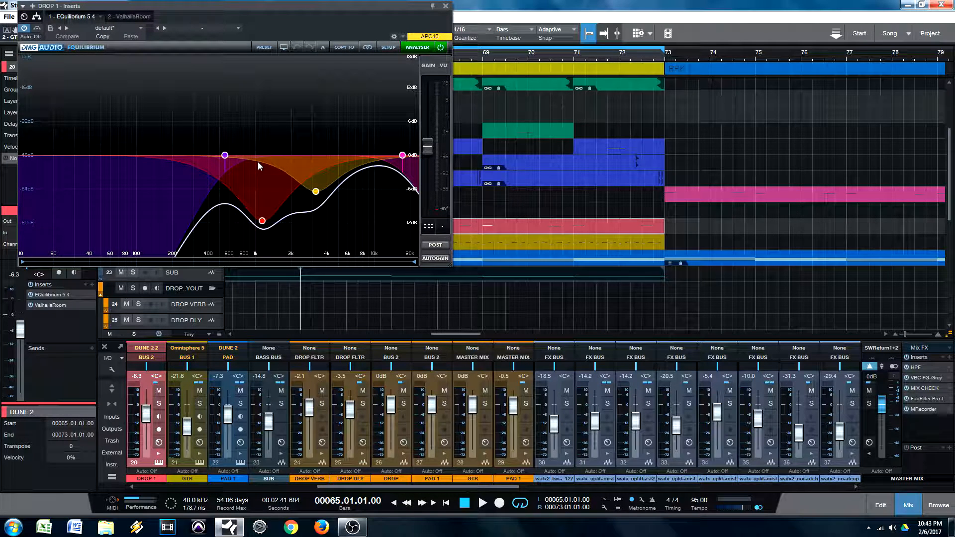
{"action": "left_click", "coordinate": [225, 155]}
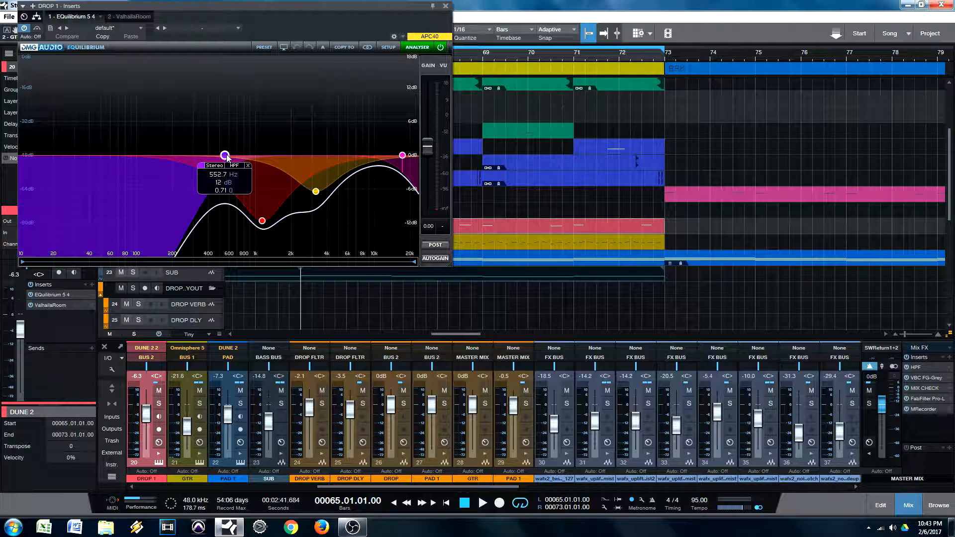
{"action": "left_click_drag", "start_coordinate": [324, 18], "coordinate": [810, 33]}
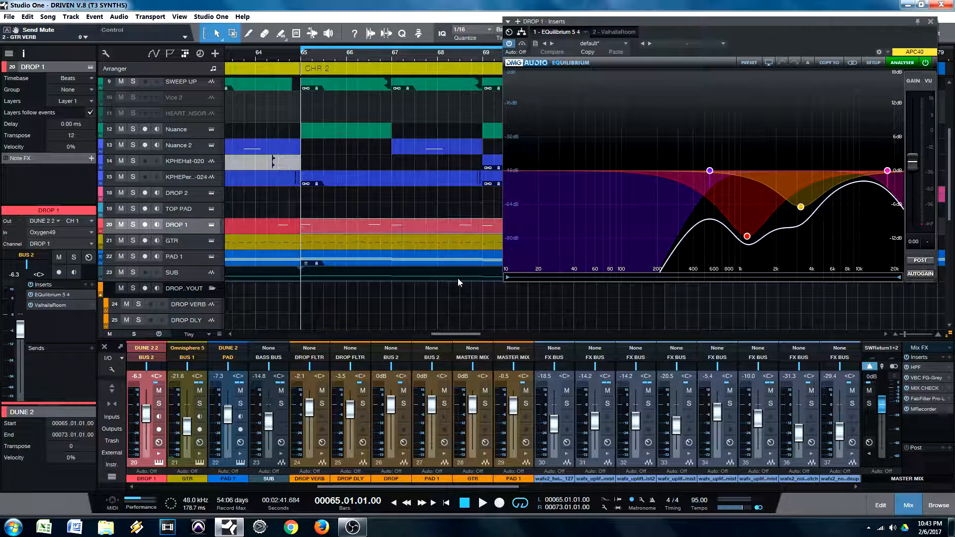
Play the CHR 2 section from bar 65 with DROP 1 soloed, unsolo it to hear the full mix, and stop playback.
{"action": "left_click", "coordinate": [133, 225]}
{"action": "key", "text": "space"}
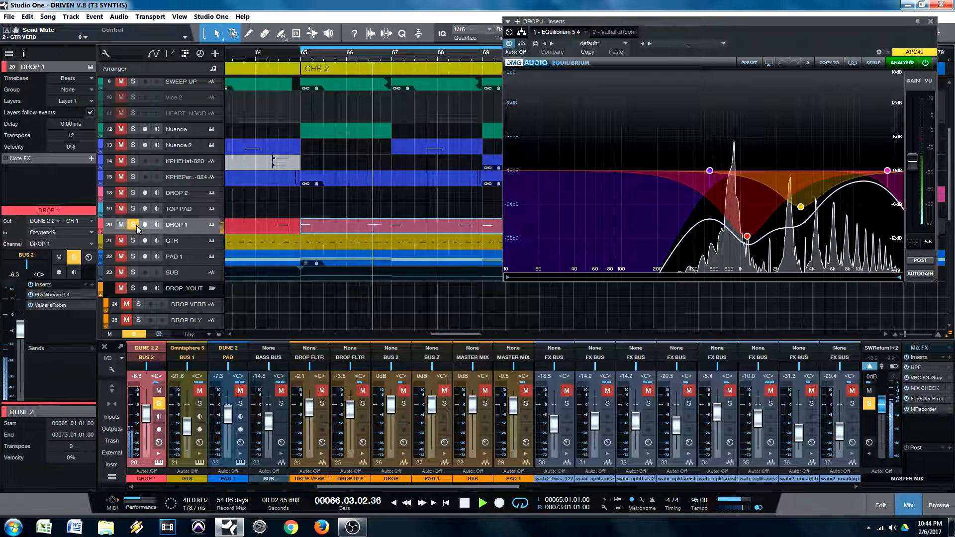
{"action": "left_click", "coordinate": [133, 225]}
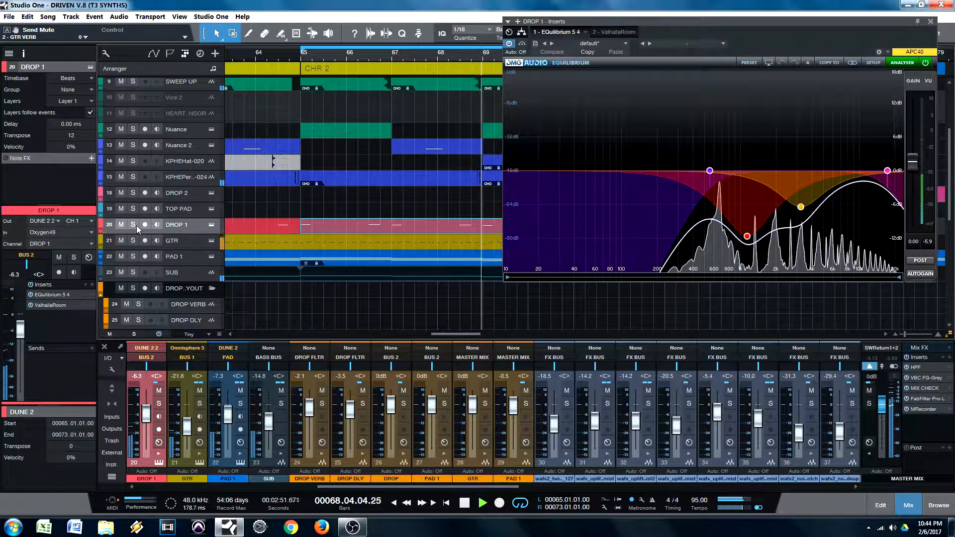
{"action": "key", "text": "space"}
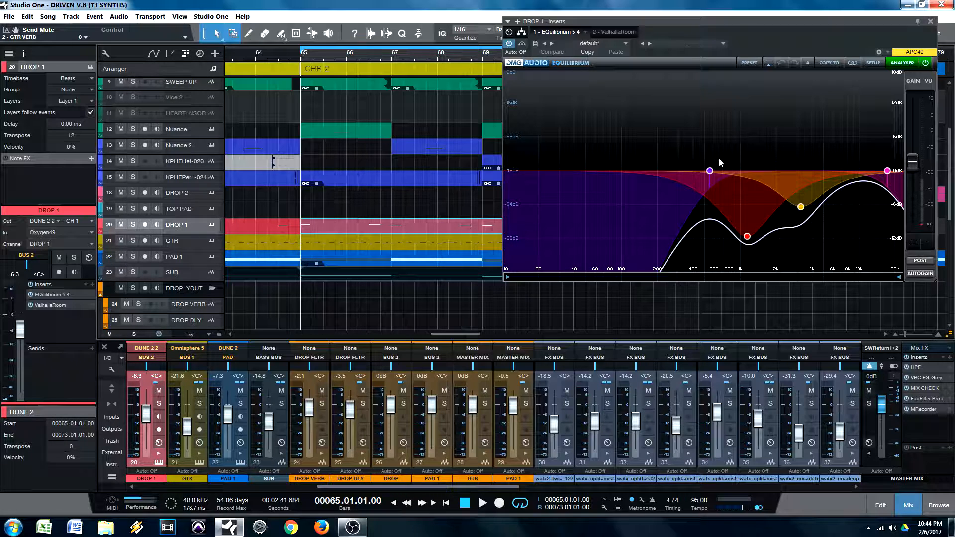
Compare DROP 1's 552.7 Hz high-pass band bypassed and active during playback from bar 65, leave it active, and stop.
{"action": "mouse_move", "coordinate": [711, 172]}
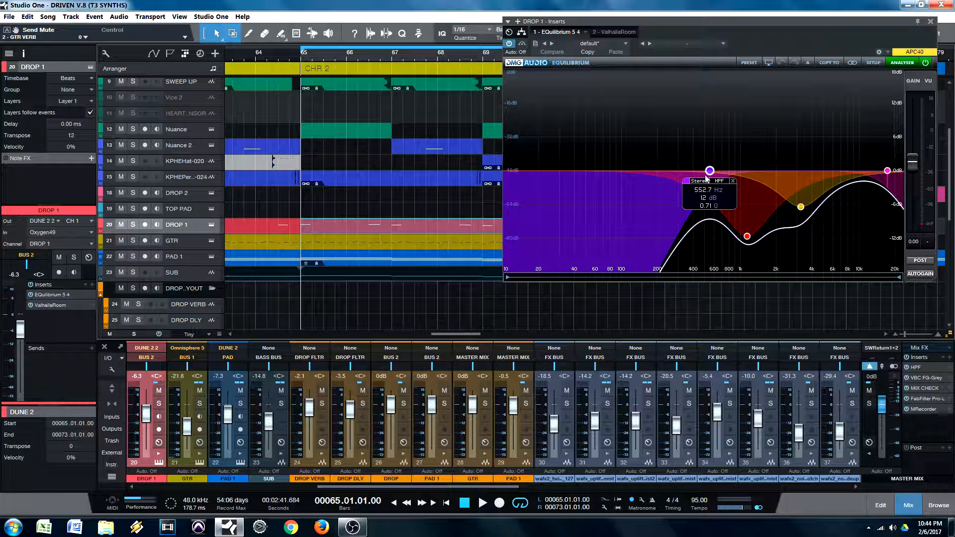
{"action": "double_click", "coordinate": [710, 171]}
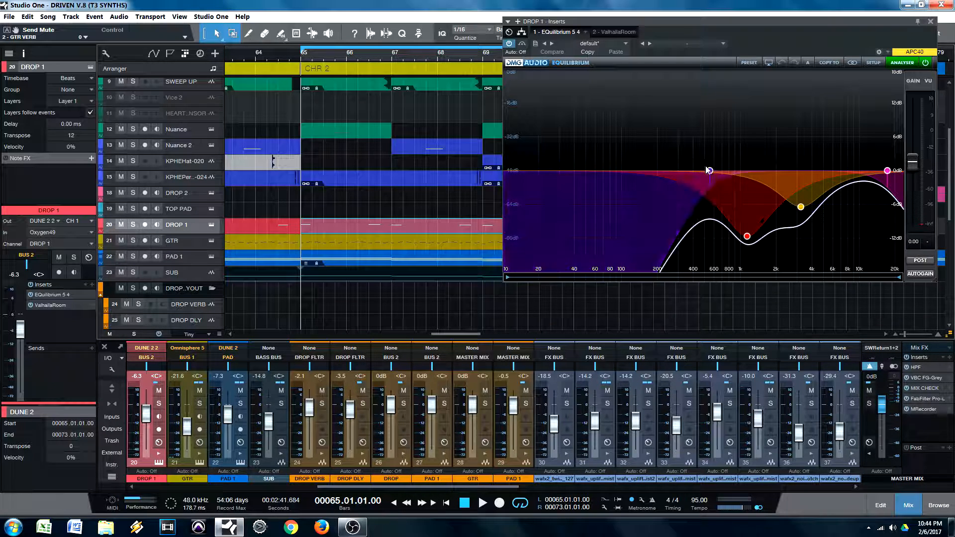
{"action": "double_click", "coordinate": [710, 170]}
{"action": "mouse_move", "coordinate": [715, 175]}
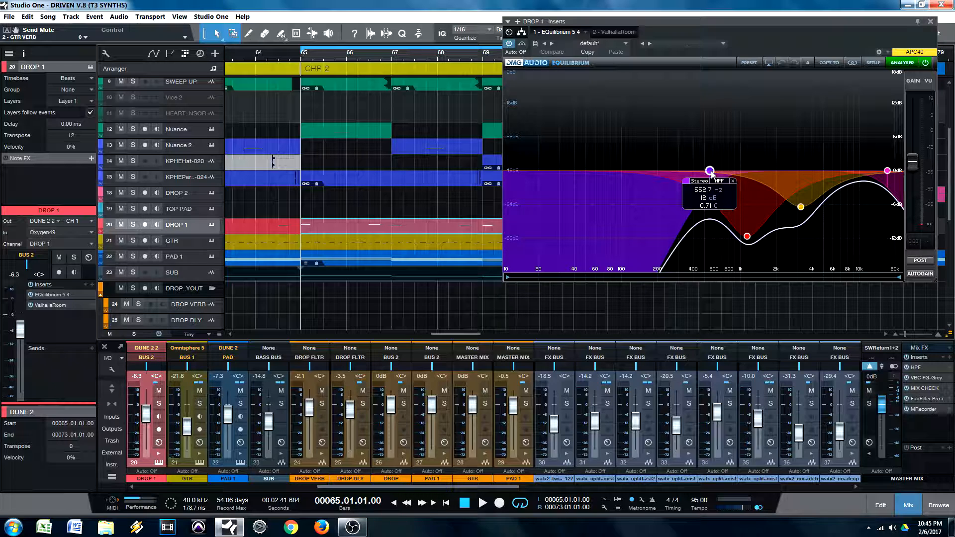
{"action": "key", "text": "space"}
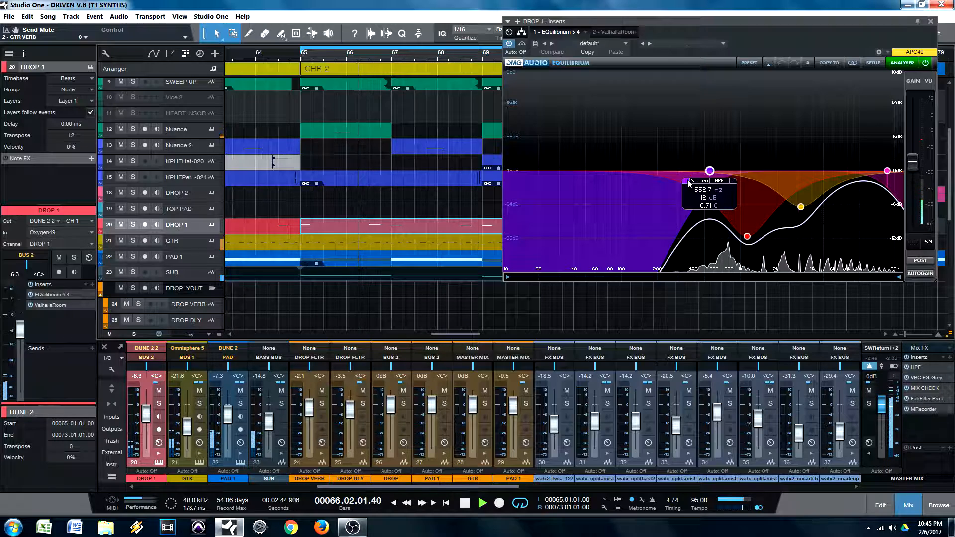
{"action": "left_click", "coordinate": [688, 184]}
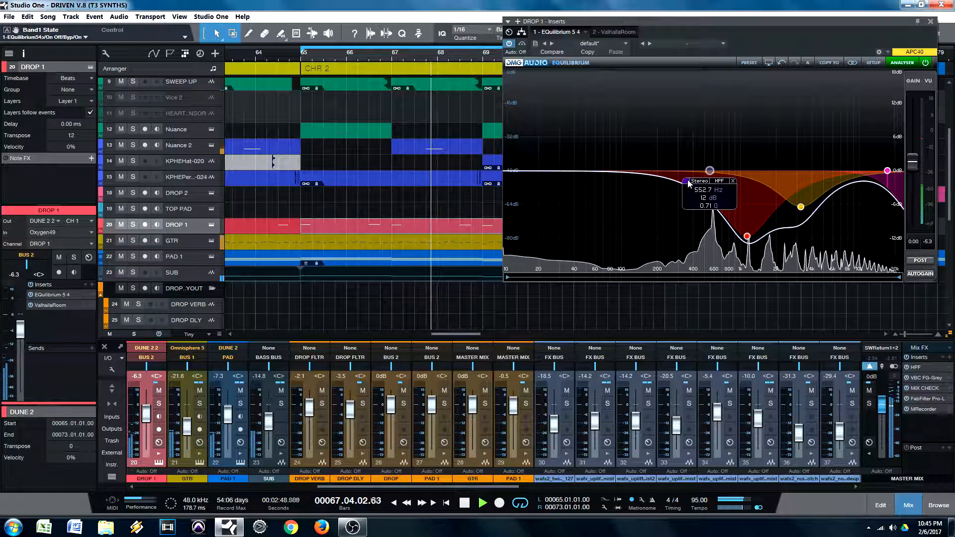
{"action": "left_click", "coordinate": [688, 183]}
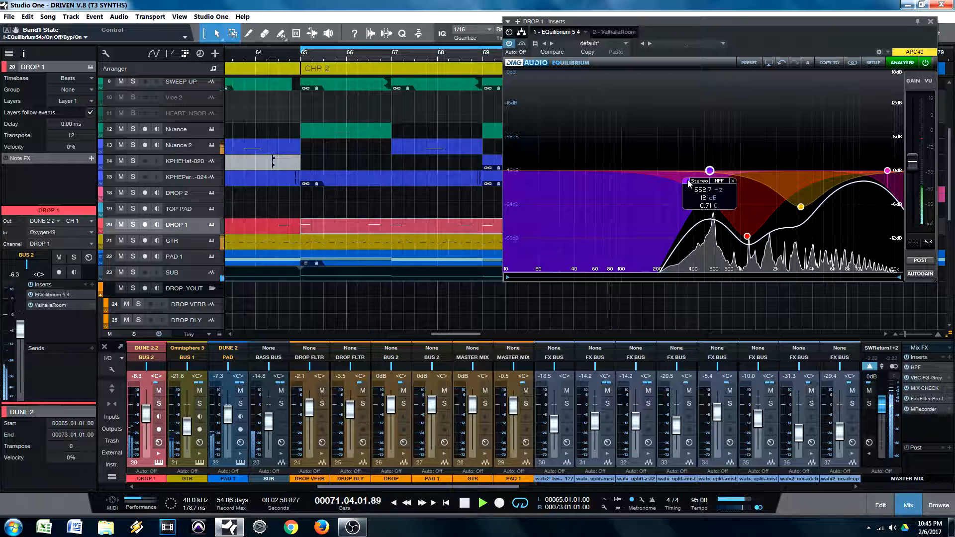
{"action": "key", "text": "space"}
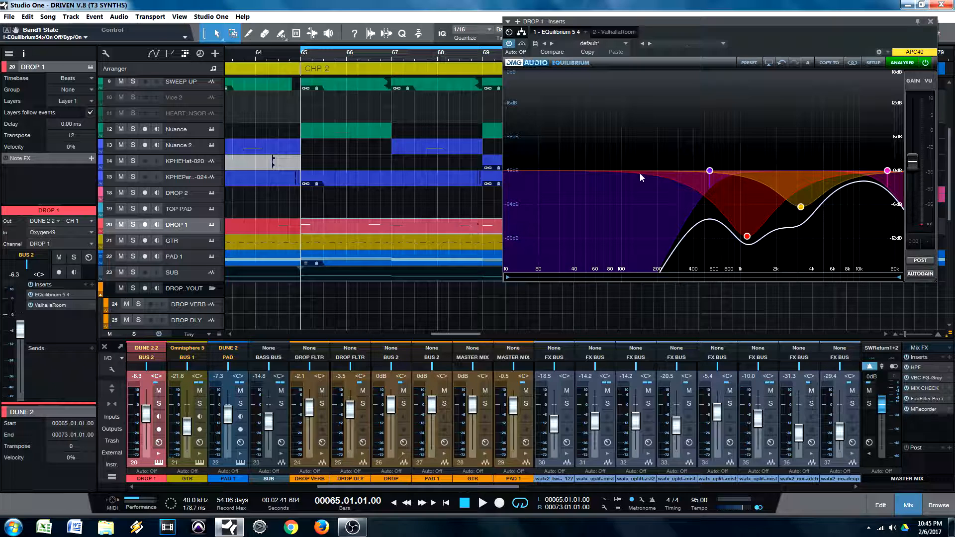
Compare DROP 1's two peak cut bands bypassed and active together in the playing mix, leaving both active.
{"action": "mouse_move", "coordinate": [713, 180]}
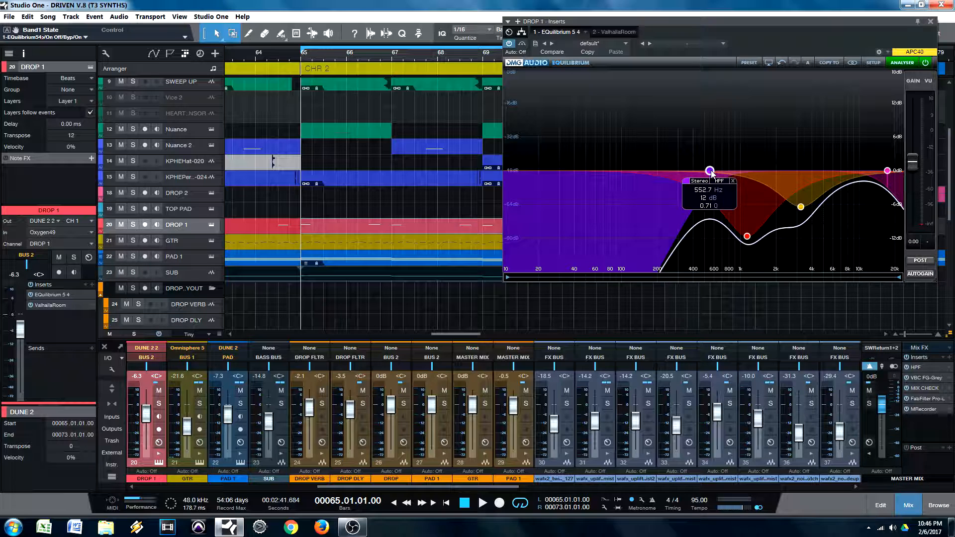
{"action": "mouse_move", "coordinate": [750, 217]}
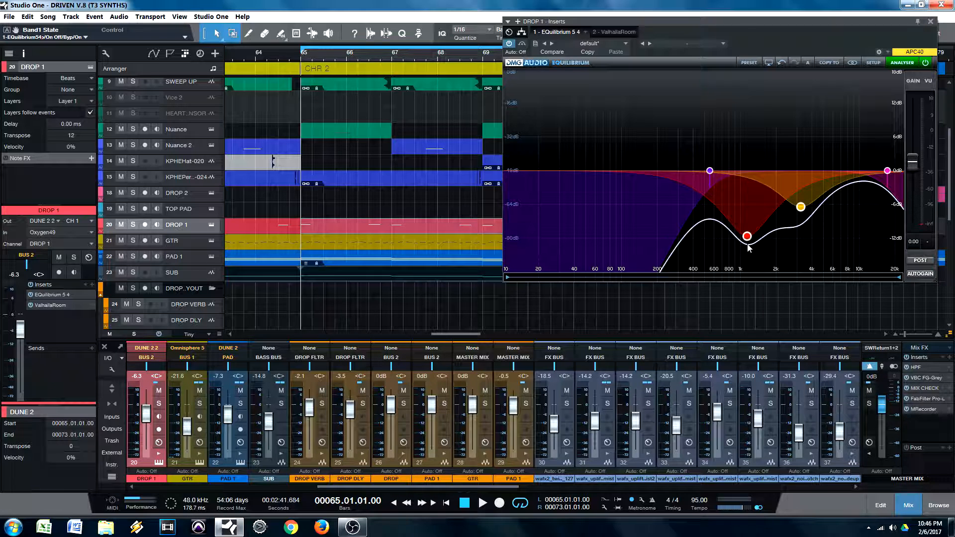
{"action": "mouse_move", "coordinate": [748, 238]}
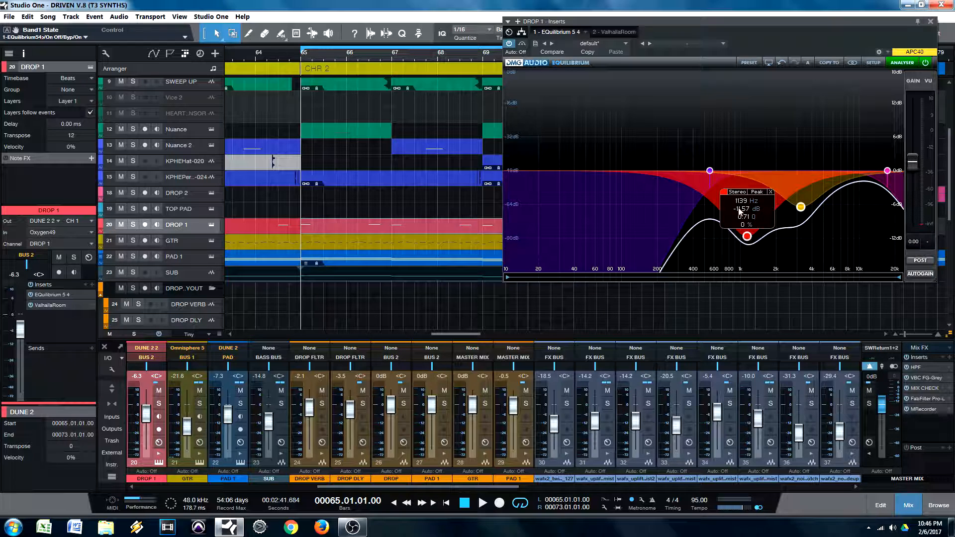
{"action": "left_click", "coordinate": [726, 194]}
{"action": "key", "text": "space"}
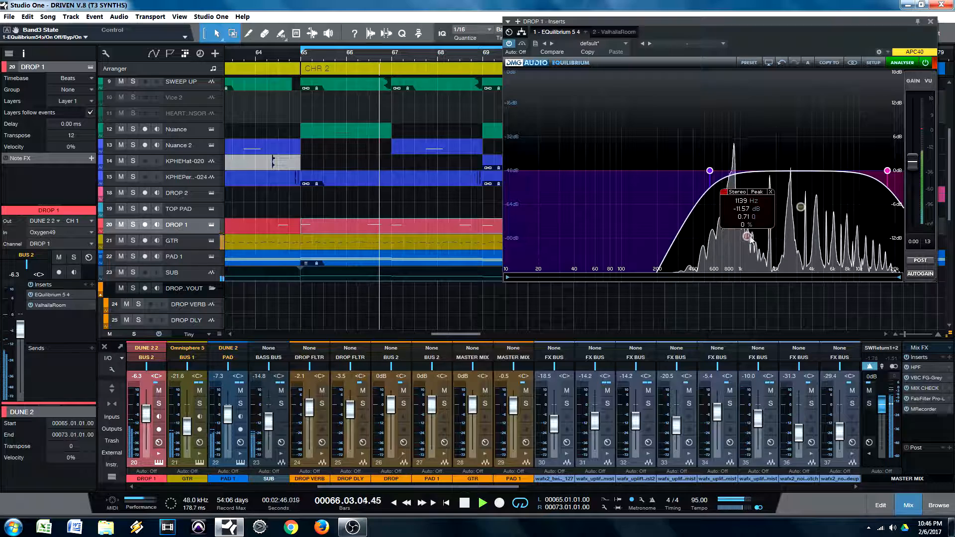
{"action": "left_click", "coordinate": [724, 194]}
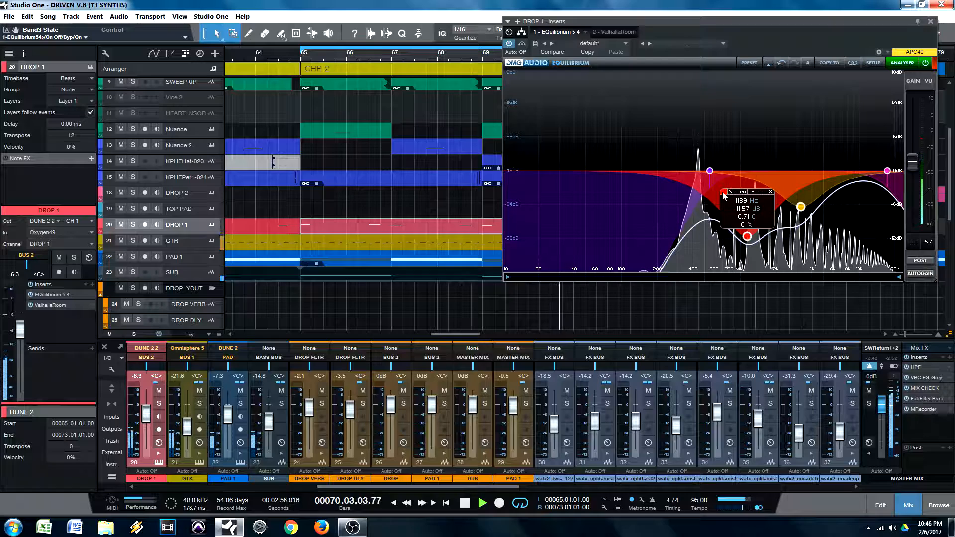
{"action": "left_click", "coordinate": [724, 193]}
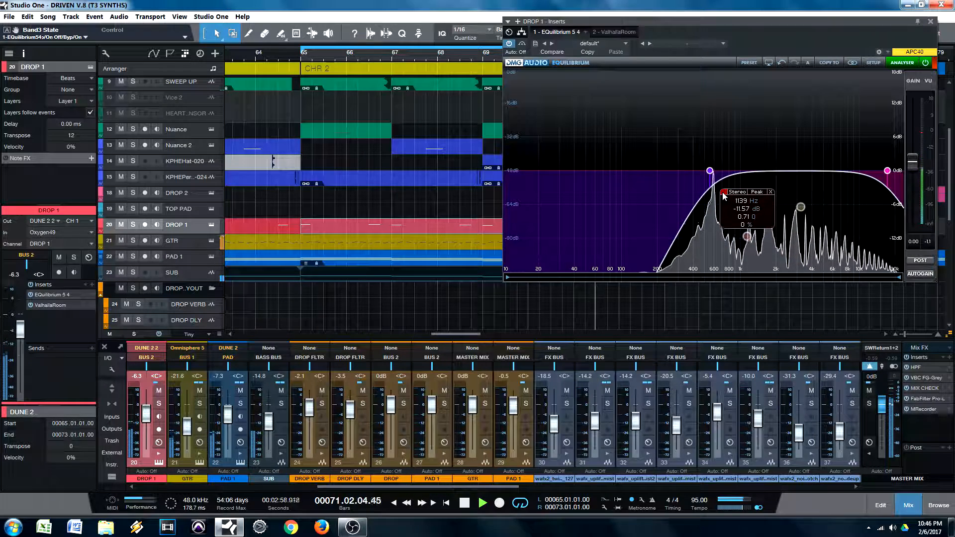
{"action": "left_click", "coordinate": [724, 193]}
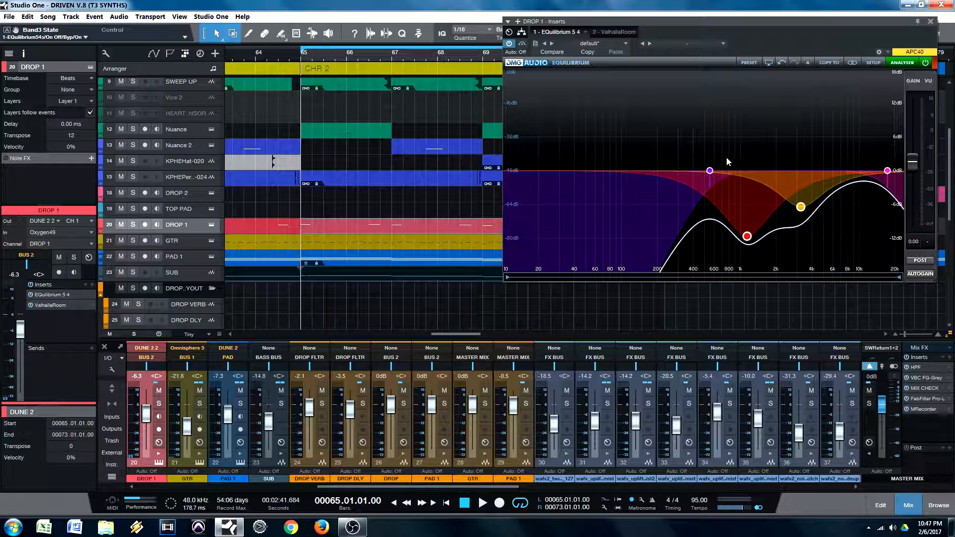
{"action": "left_click_drag", "start_coordinate": [723, 131], "coordinate": [811, 270]}
Play from bar 65 to audition DROP 1's low-pass band on and off, leave it active, stop, and close the EQ window.
{"action": "mouse_move", "coordinate": [888, 171]}
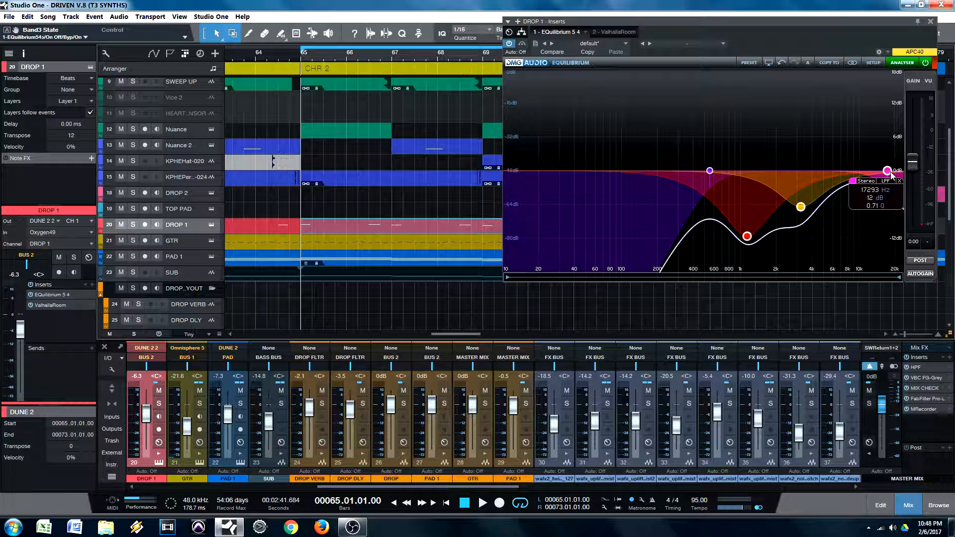
{"action": "key", "text": "space"}
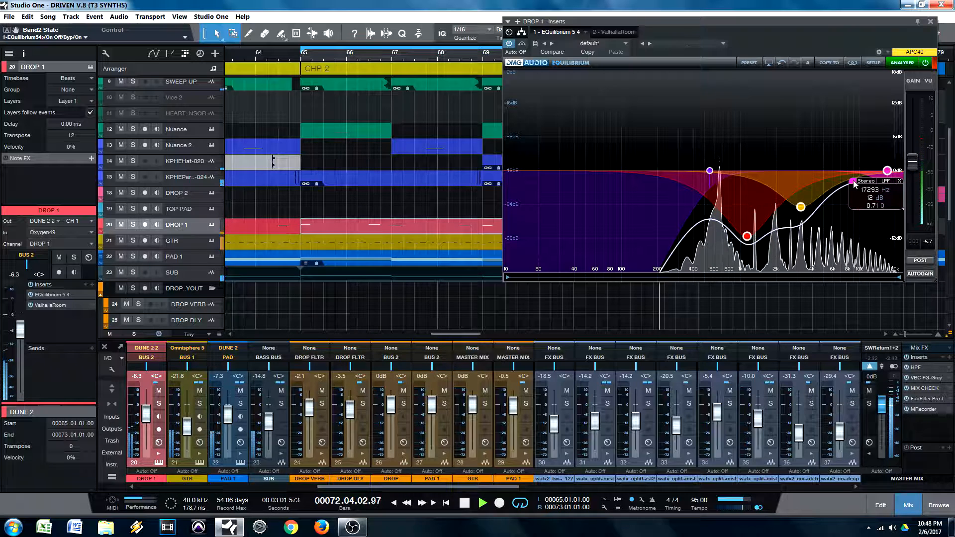
{"action": "key", "text": "space"}
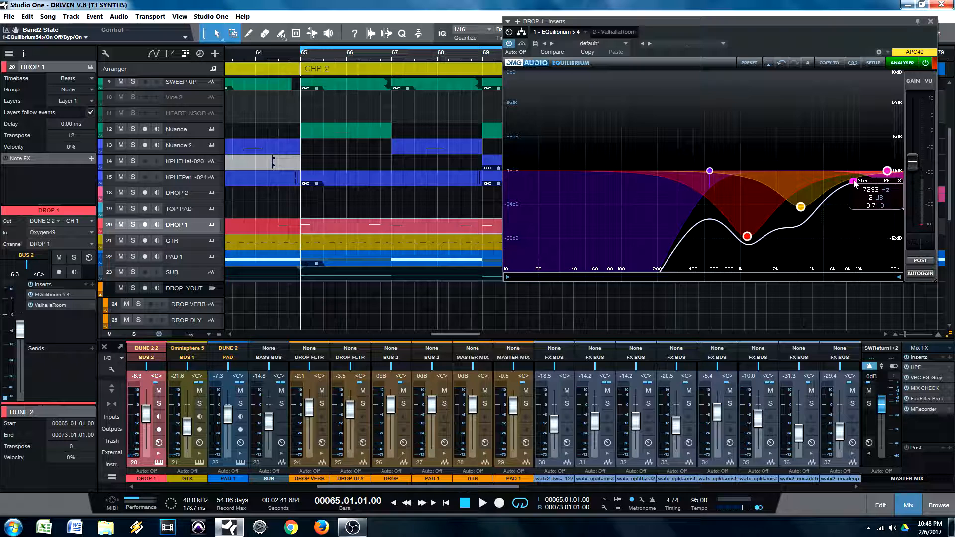
{"action": "left_click_drag", "start_coordinate": [869, 28], "coordinate": [755, 47]}
{"action": "left_click", "coordinate": [818, 40]}
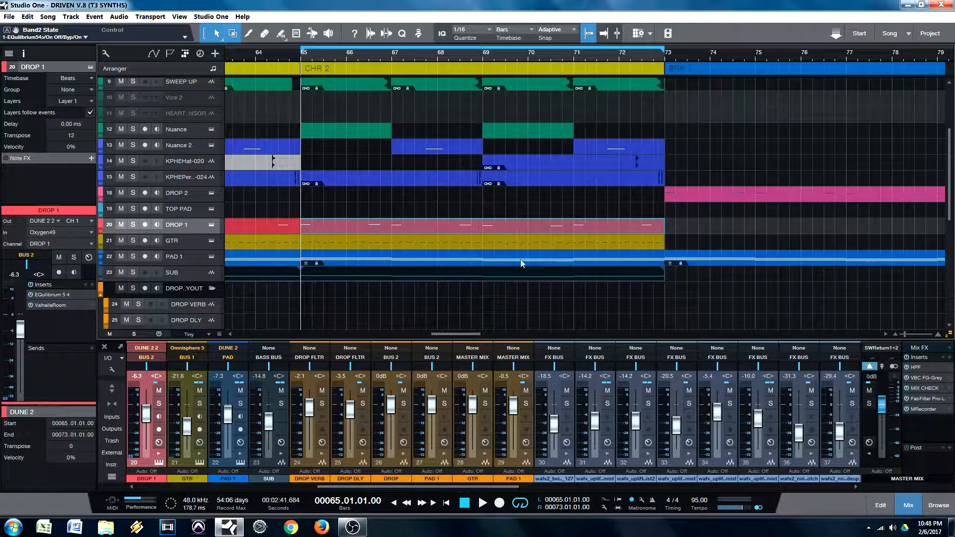
Open DROP 1's ValhallaRoom insert, compare it active and bypassed in the mix from bar 65, and leave it active.
{"action": "left_click", "coordinate": [49, 305]}
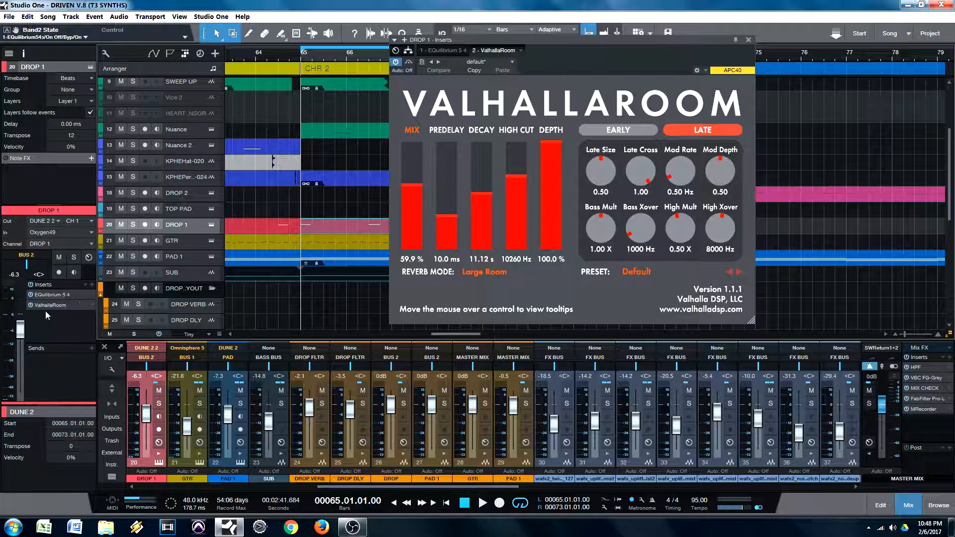
{"action": "left_click_drag", "start_coordinate": [570, 60], "coordinate": [667, 58]}
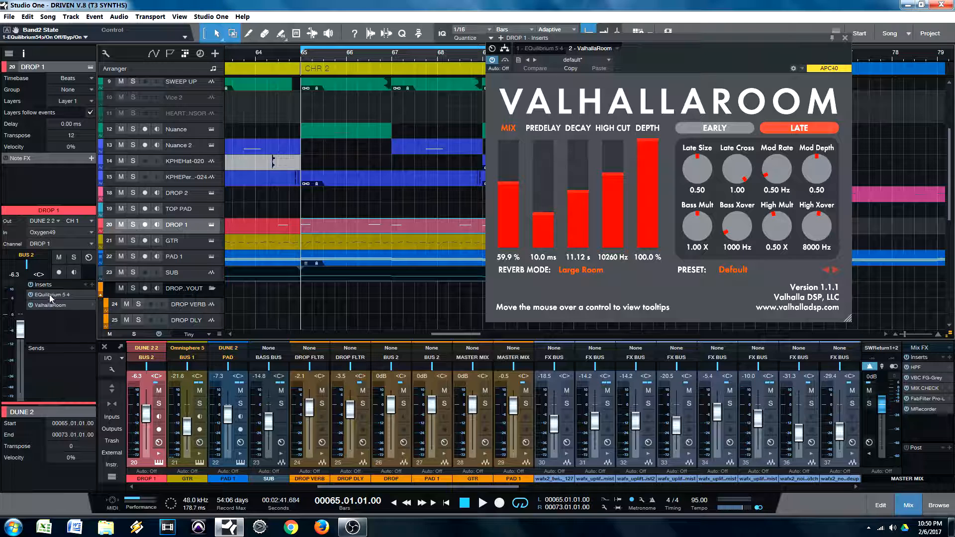
{"action": "key", "text": "space"}
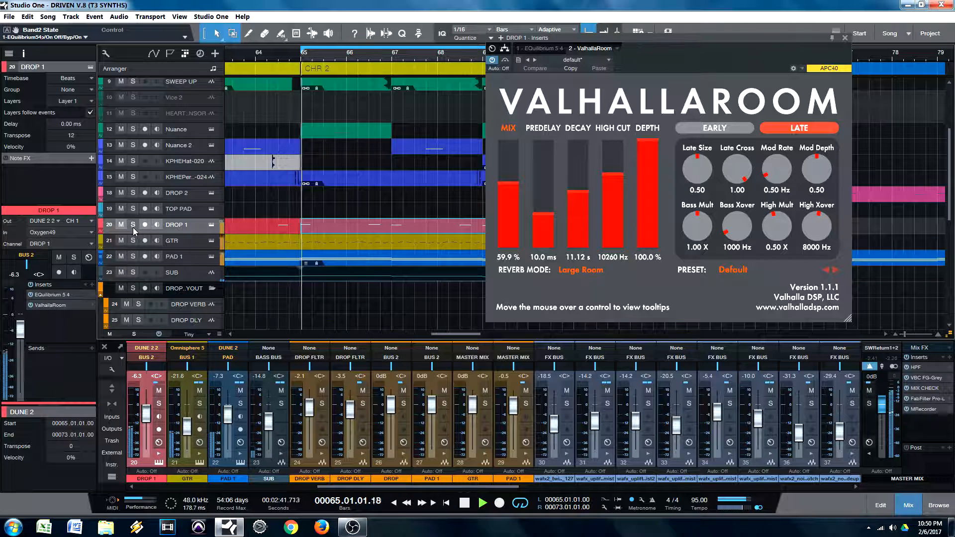
{"action": "left_click", "coordinate": [31, 305]}
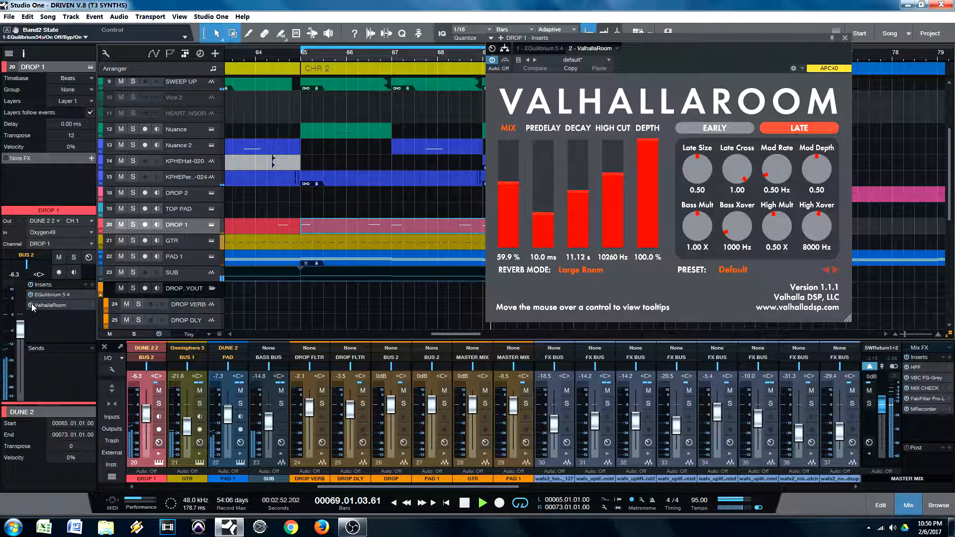
{"action": "left_click", "coordinate": [30, 305]}
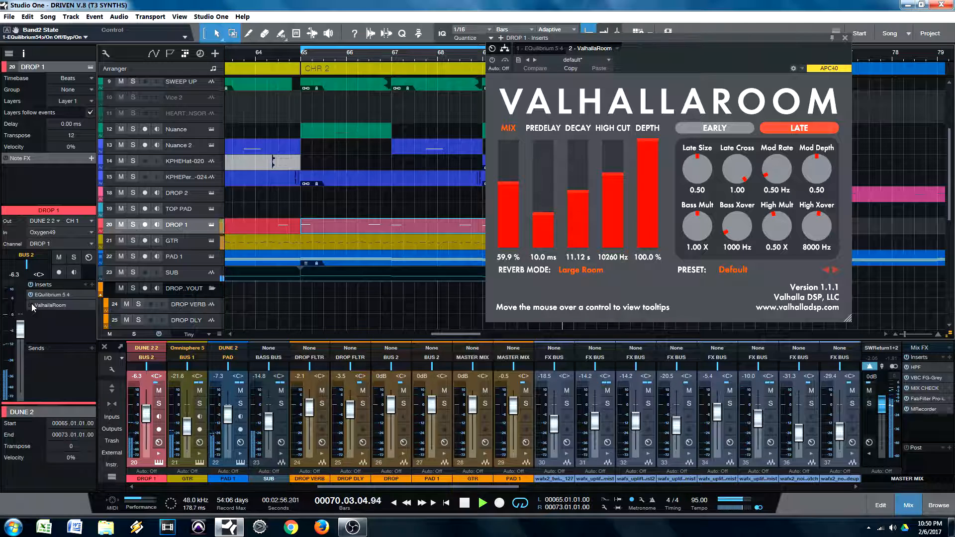
{"action": "left_click", "coordinate": [30, 305]}
{"action": "key", "text": "space"}
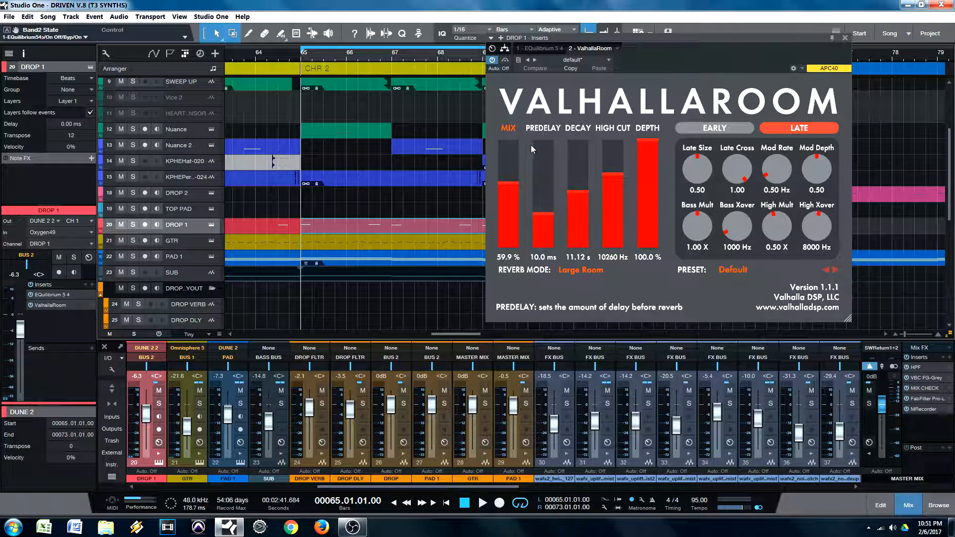
Create a ValhallaRoom send on DROP 1 from its reverb insert, set the send reverb's mix to 100%, and close its window.
{"action": "left_click_drag", "start_coordinate": [683, 50], "coordinate": [627, 76]}
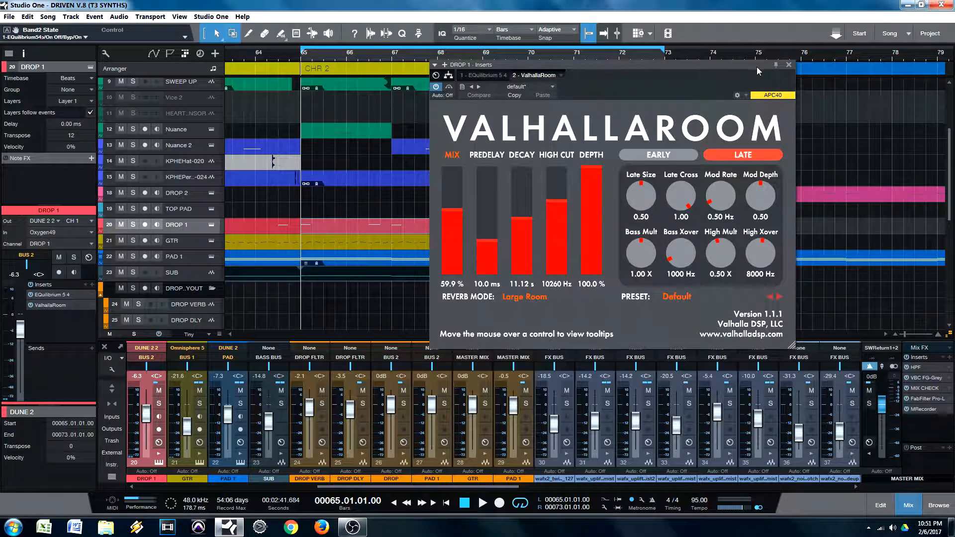
{"action": "left_click_drag", "start_coordinate": [757, 67], "coordinate": [764, 84]}
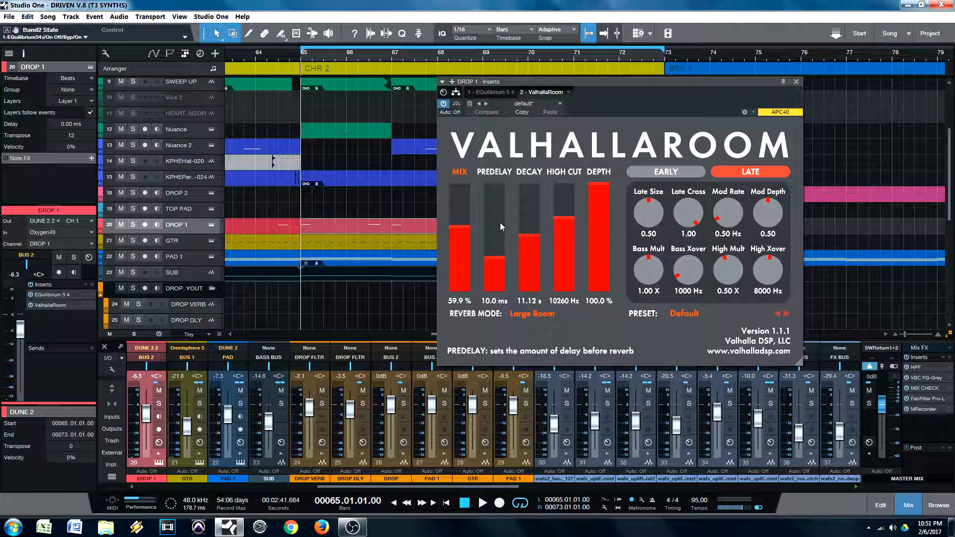
{"action": "left_click_drag", "start_coordinate": [746, 83], "coordinate": [747, 99]}
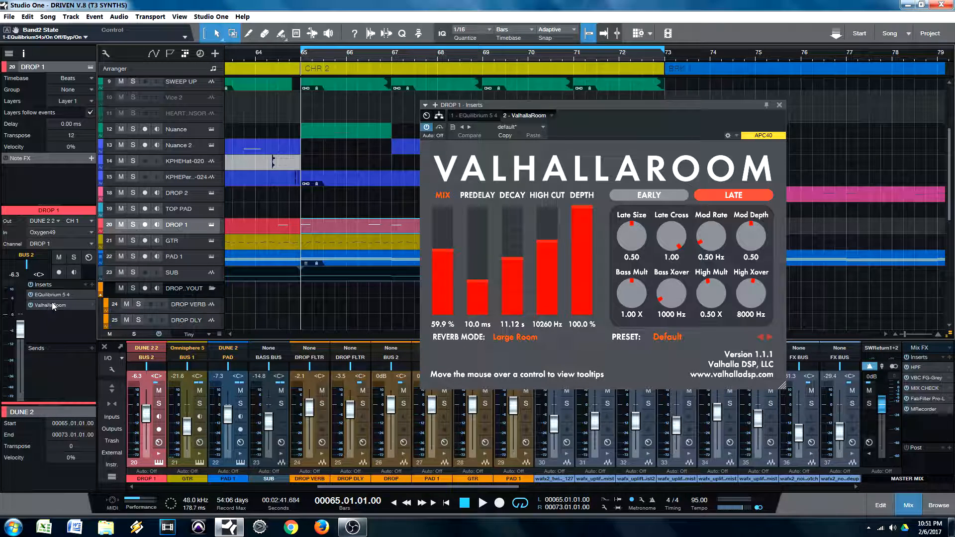
{"action": "left_click_drag", "start_coordinate": [52, 304], "coordinate": [49, 359]}
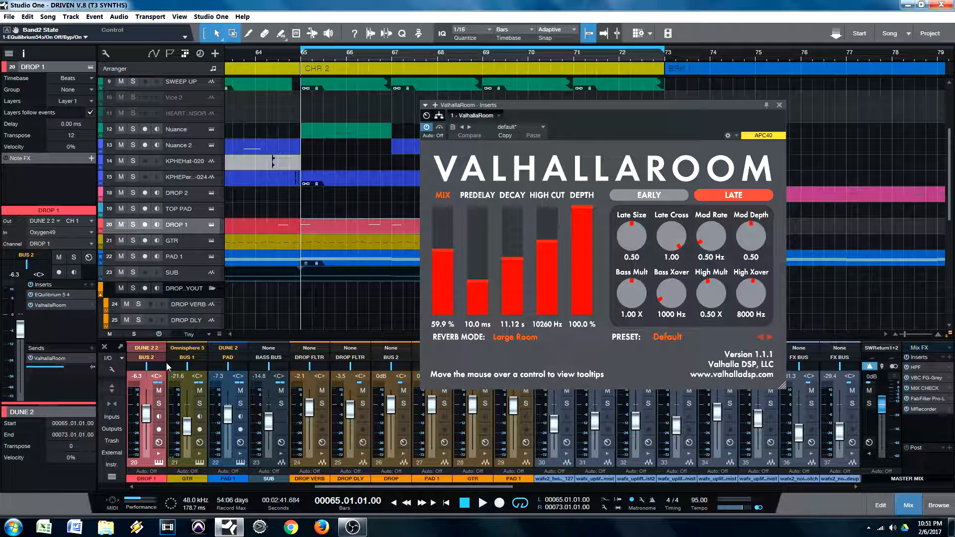
{"action": "left_click", "coordinate": [59, 362]}
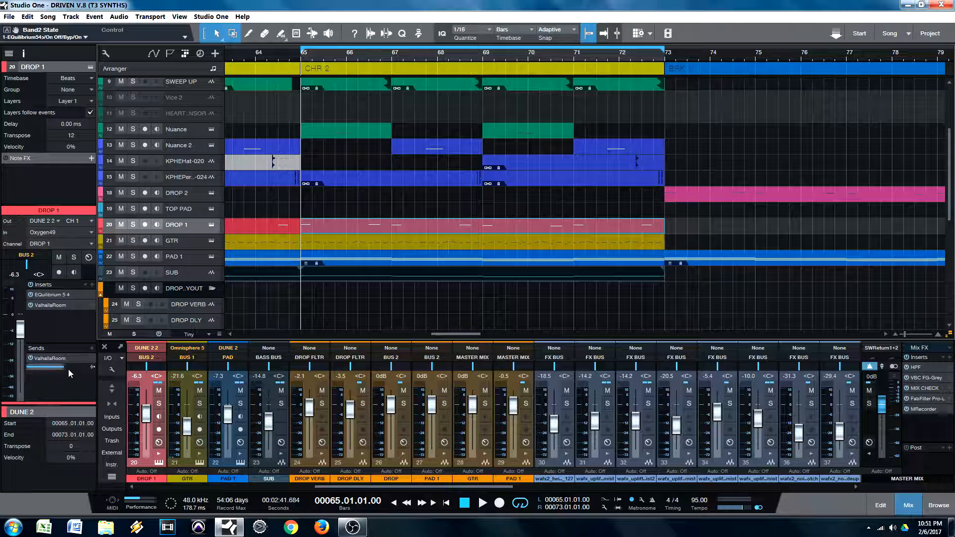
{"action": "left_click", "coordinate": [70, 359]}
{"action": "left_click_drag", "start_coordinate": [453, 258], "coordinate": [450, 199]}
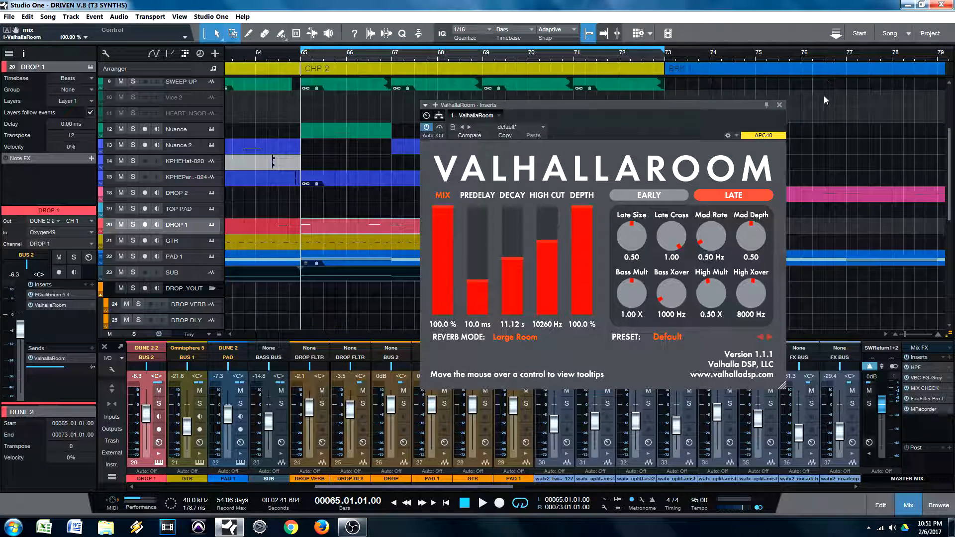
{"action": "left_click", "coordinate": [780, 106]}
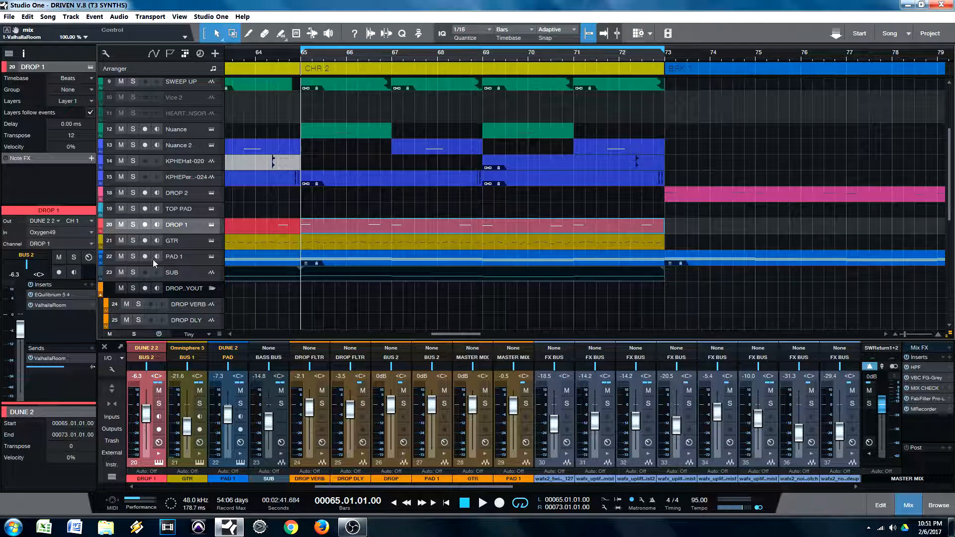
Open DROP 1's ValhallaRoom insert, set its mix to about 62.2% while playing from bar 65, close its window and stop playback.
{"action": "left_click", "coordinate": [58, 304]}
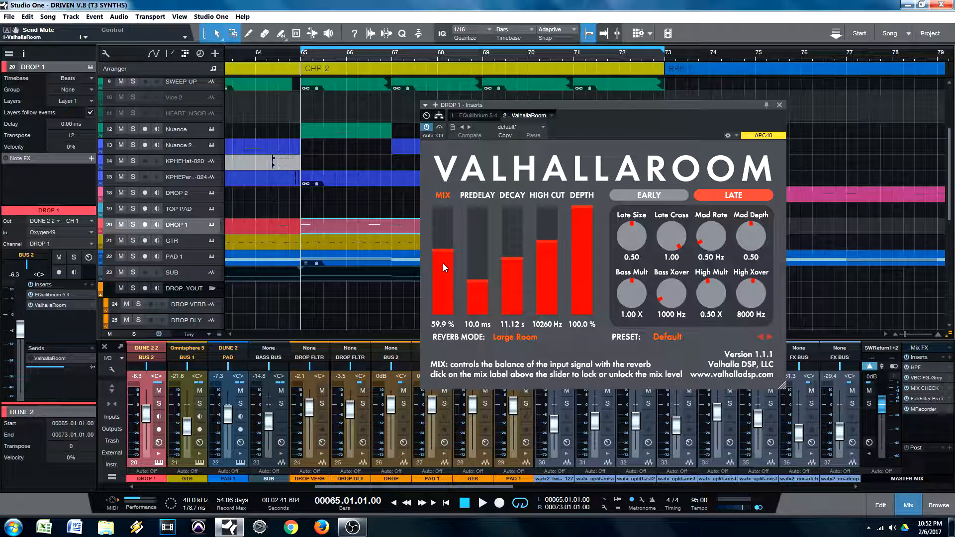
{"action": "key", "text": "space"}
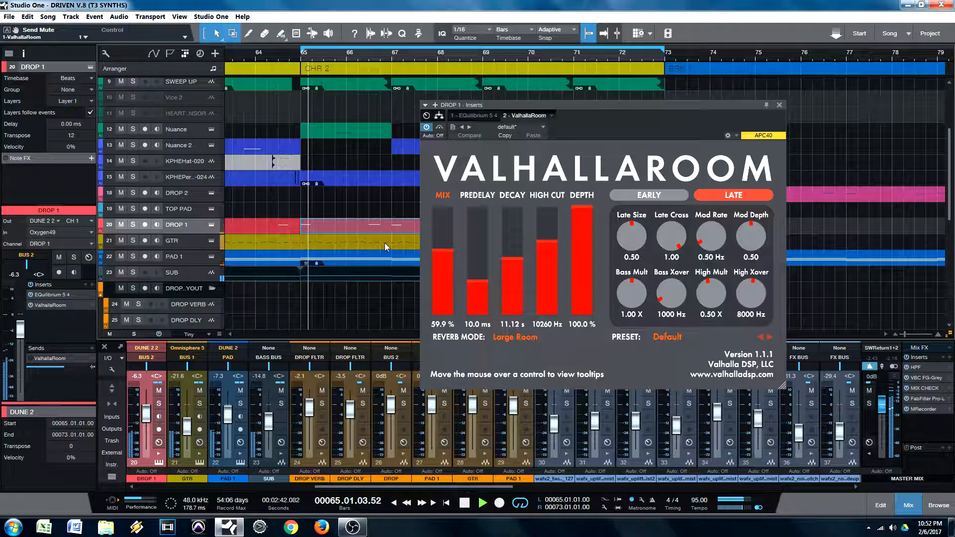
{"action": "left_click_drag", "start_coordinate": [449, 273], "coordinate": [445, 250]}
{"action": "left_click", "coordinate": [779, 105]}
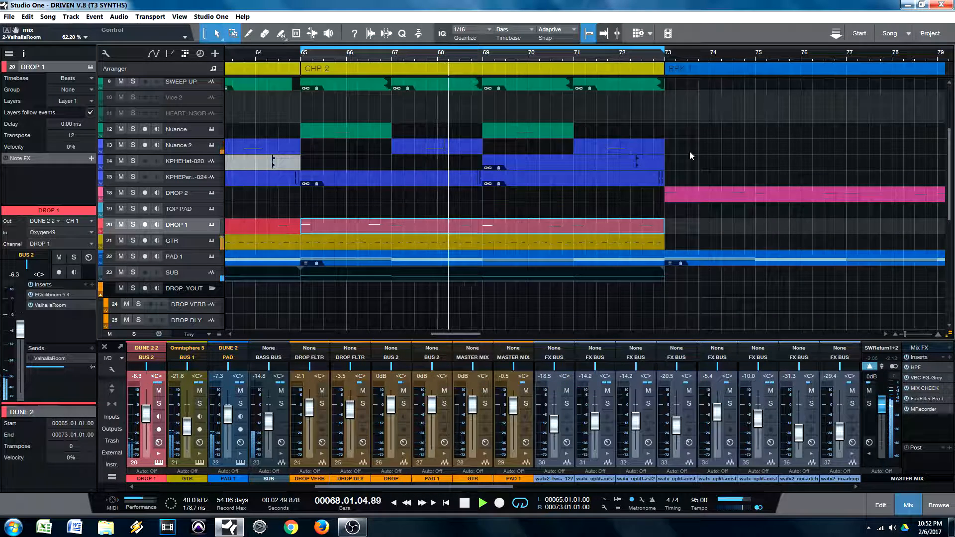
{"action": "key", "text": "space"}
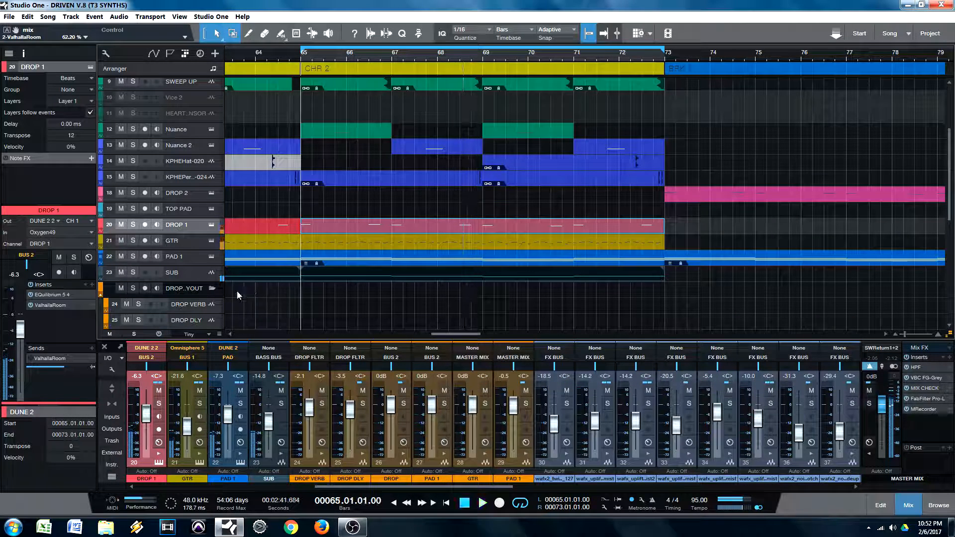
Bypass DROP 1's ValhallaRoom insert, audition the active reverb send from bar 65 with its level at -6.3 dB, and stop playback.
{"action": "left_click", "coordinate": [31, 305]}
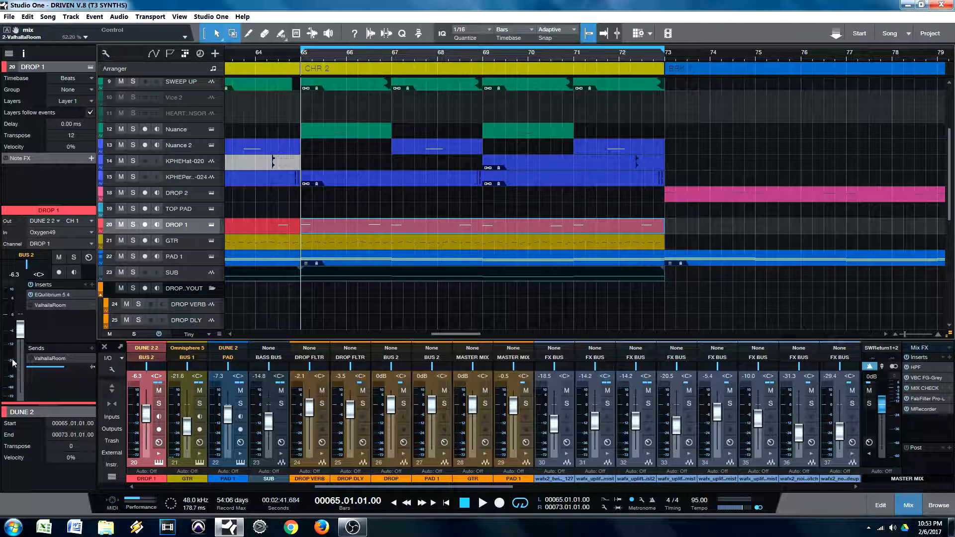
{"action": "key", "text": "space"}
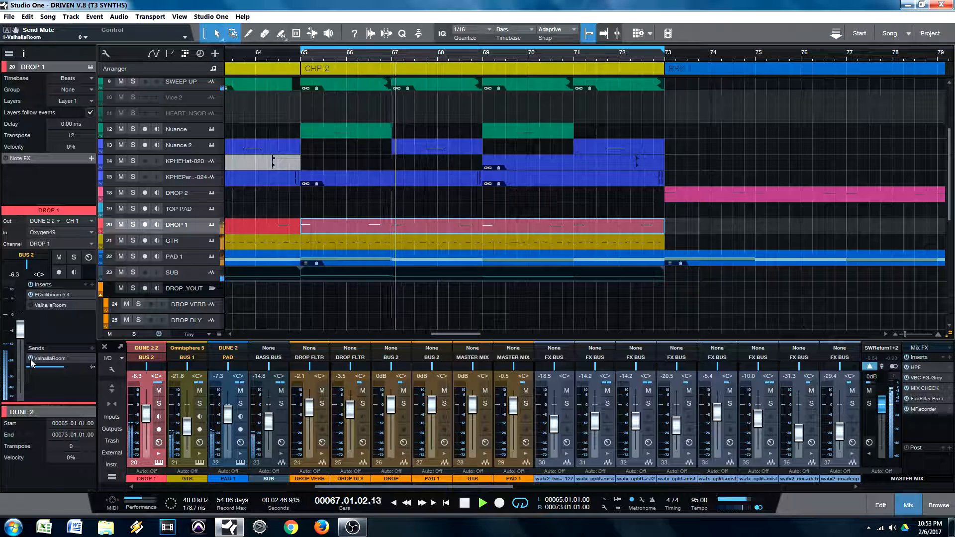
{"action": "mouse_move", "coordinate": [64, 367]}
{"action": "left_mouse_down"}
{"action": "mouse_move", "coordinate": [81, 373]}
{"action": "mouse_move", "coordinate": [41, 367]}
{"action": "mouse_move", "coordinate": [81, 370]}
{"action": "mouse_move", "coordinate": [71, 366]}
{"action": "left_mouse_up"}
{"action": "key", "text": "space"}
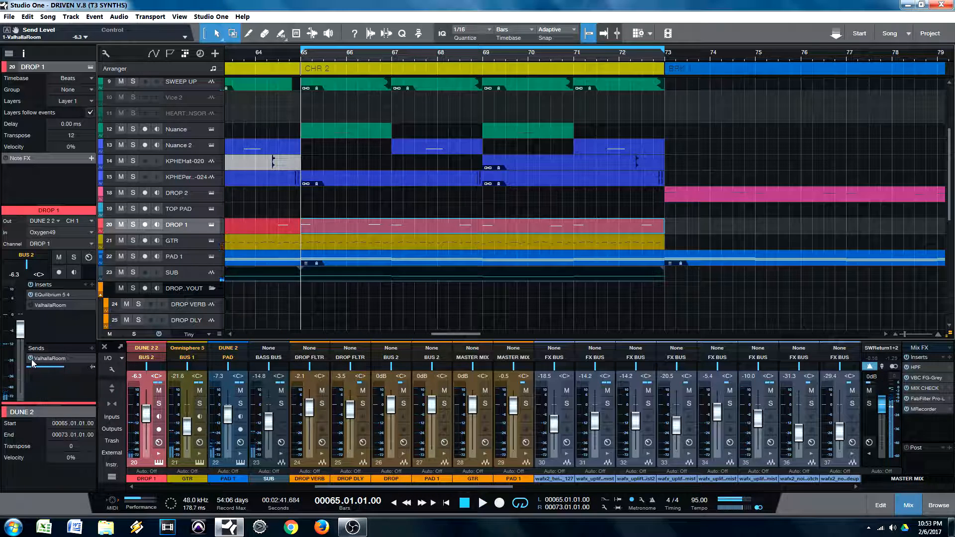